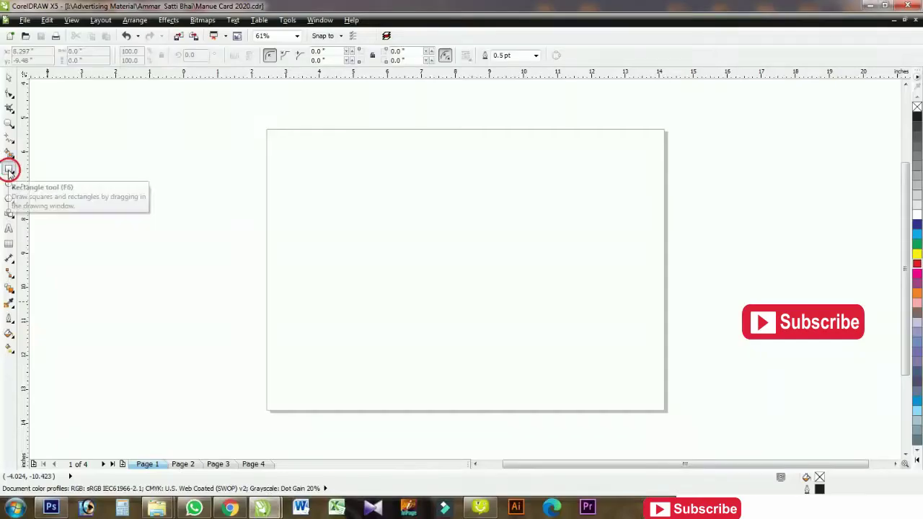
Step: Set the border rectangle's height to 8 inches
type("8.0 \"")
key("Return")
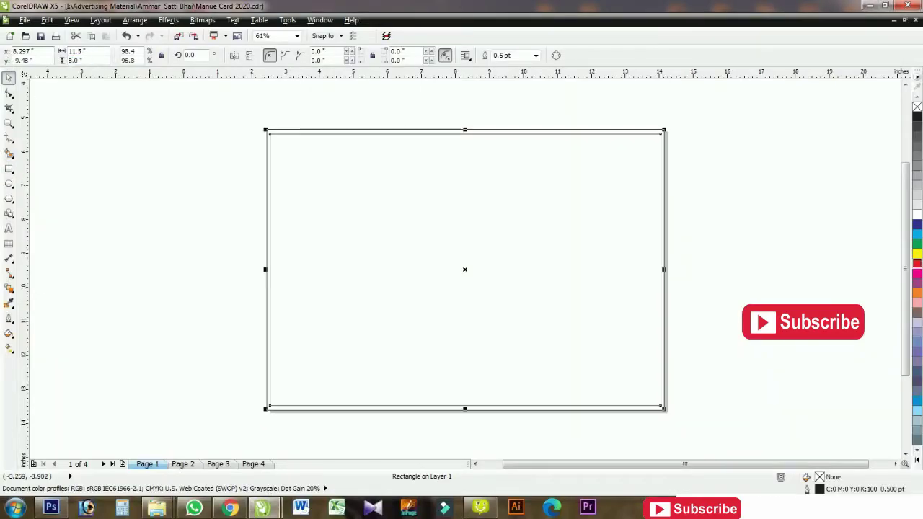
key("Escape")
Step: Draw a one-row, three-column table across the page
left_click(11, 152)
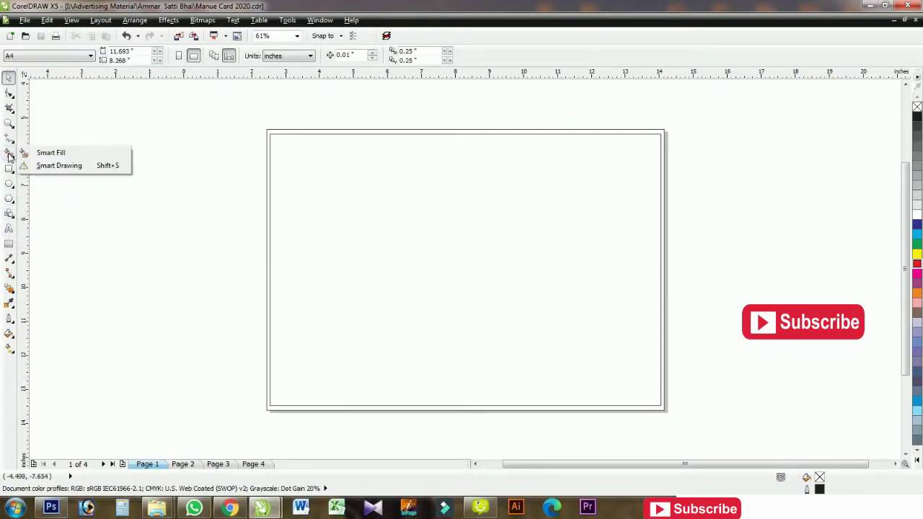
left_click(9, 243)
left_click_drag(265, 130, 647, 302)
left_click(156, 59)
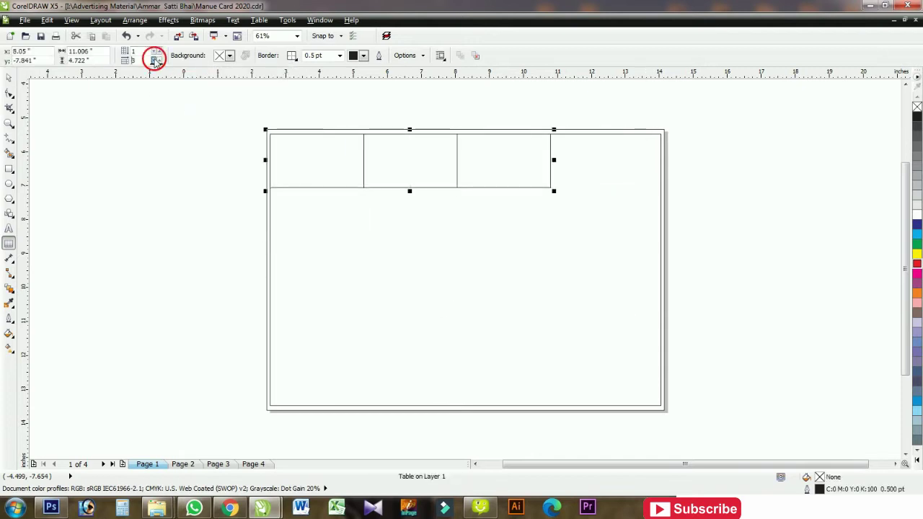
scroll(460, 226, "up", 2)
scroll(473, 288, "up", 2)
scroll(496, 163, "up", 4)
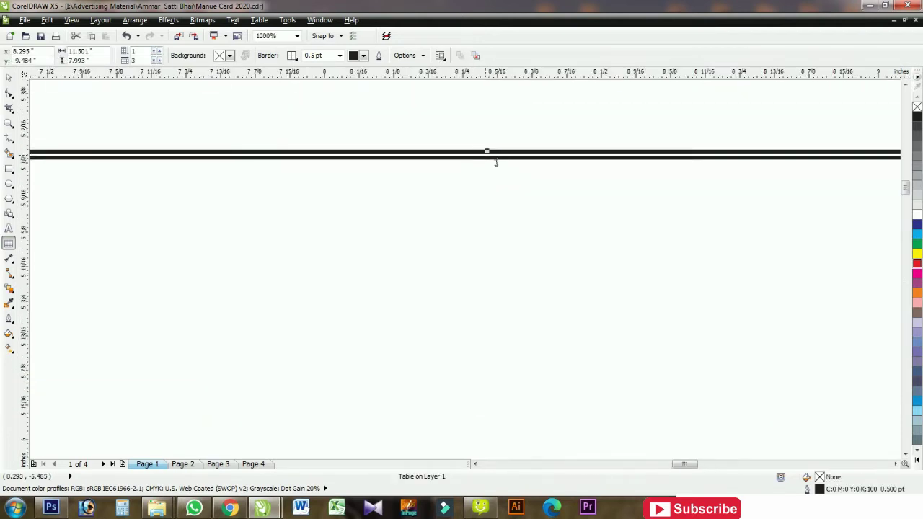
scroll(495, 156, "down", 6)
scroll(579, 310, "down", 4)
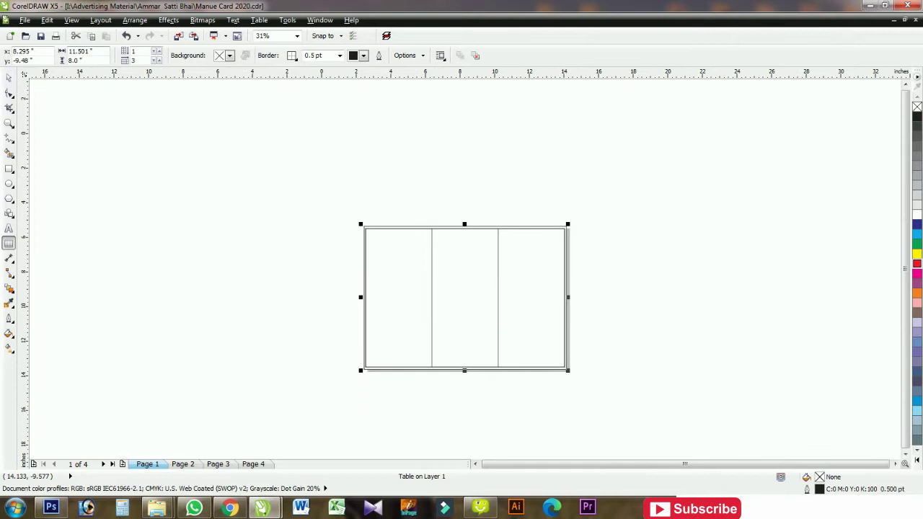
Step: Break the table into three column shapes, testing and then clearing a fill on them
left_click(8, 77)
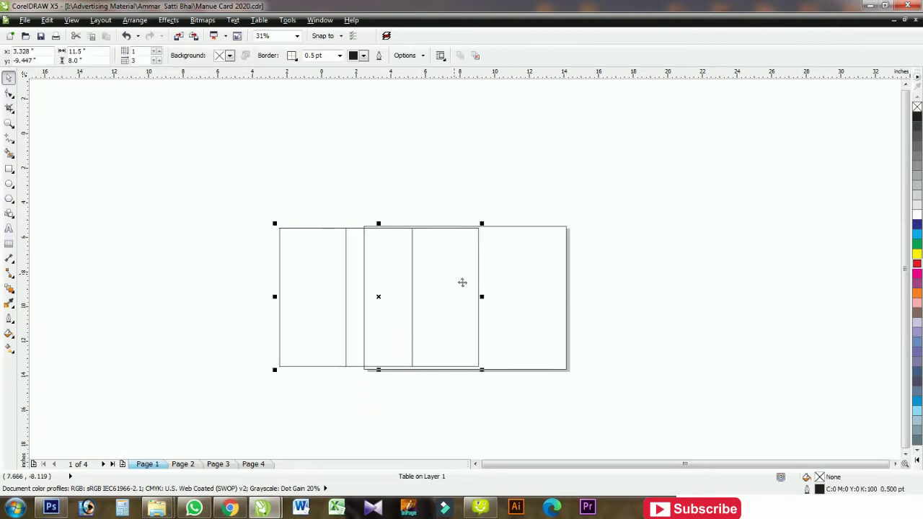
left_click(410, 303)
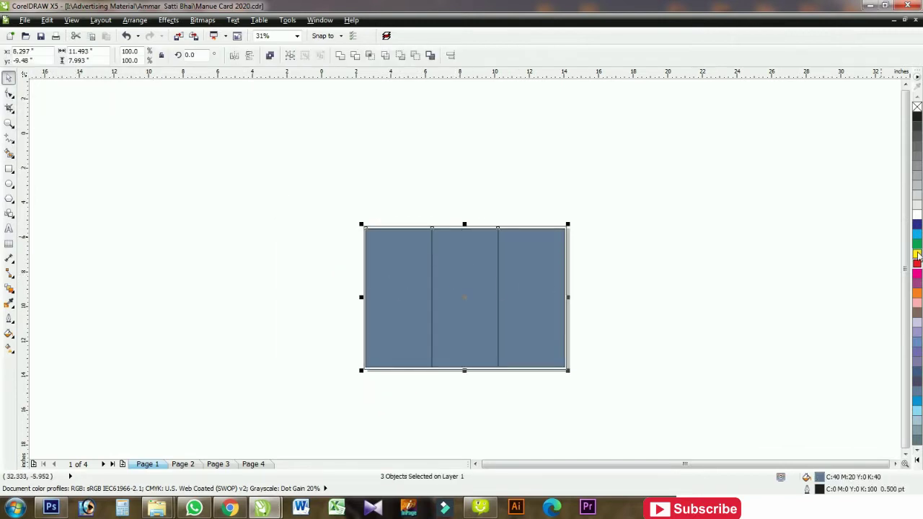
left_click(916, 107)
left_click(540, 259)
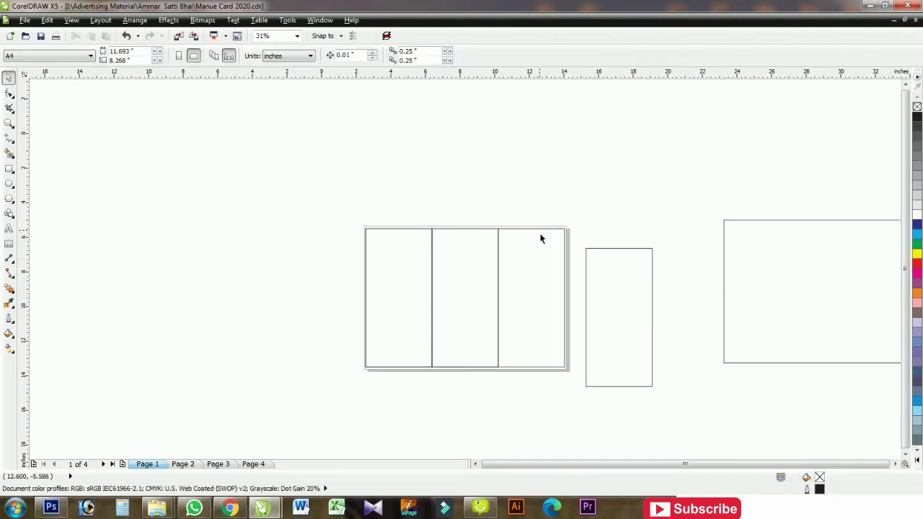
scroll(540, 238, "up", 6)
scroll(682, 203, "down", 4)
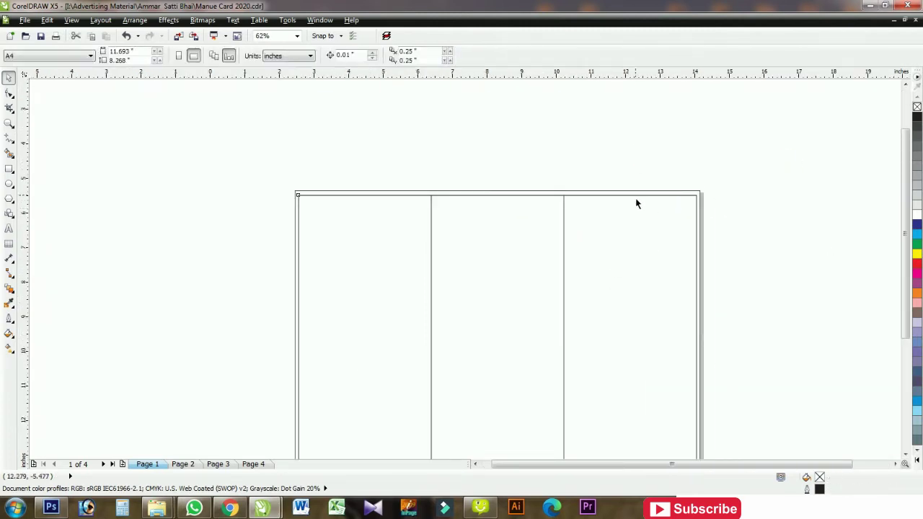
Step: Narrow the left column shape to 3.5 inches, position it, and copy it into the middle and right panels
left_click(403, 191)
left_click(378, 236)
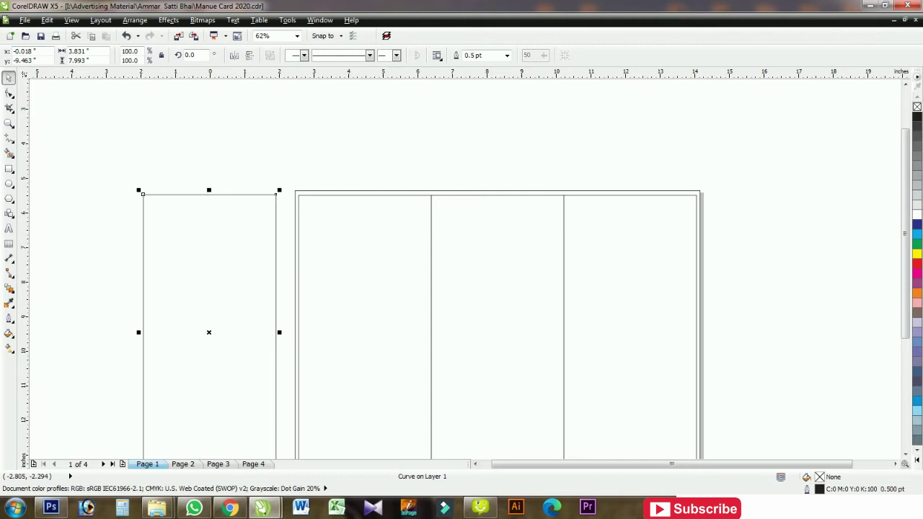
key("Return")
mouse_move(155, 204)
left_mouse_down()
mouse_move(439, 204)
mouse_move(574, 229)
left_mouse_up()
key("z")
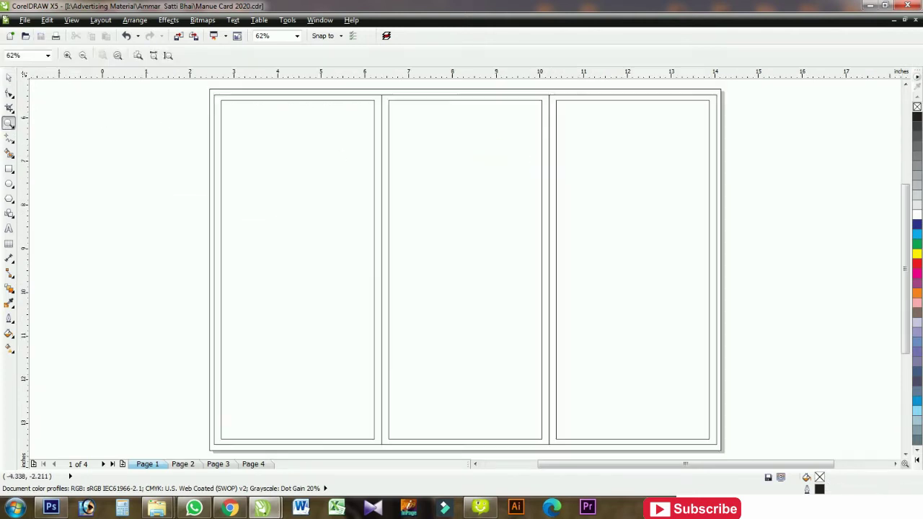
key("space")
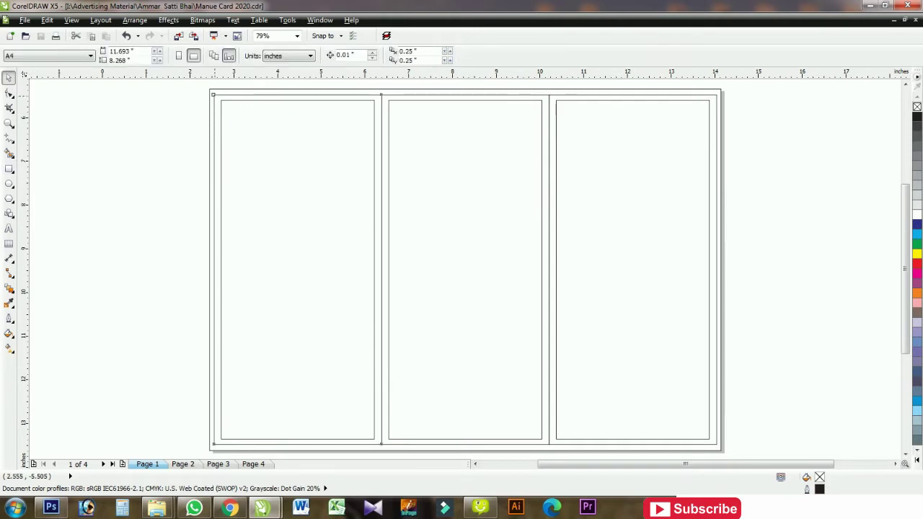
left_click(303, 450)
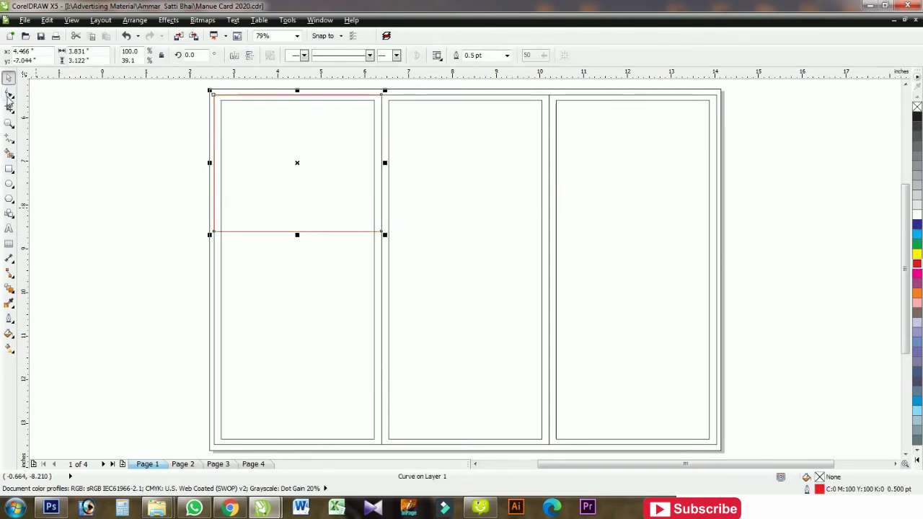
Step: Drag nodes of the left panel's top shape to angle its side and right edge
left_click(9, 93)
left_click_drag(245, 235, 216, 236)
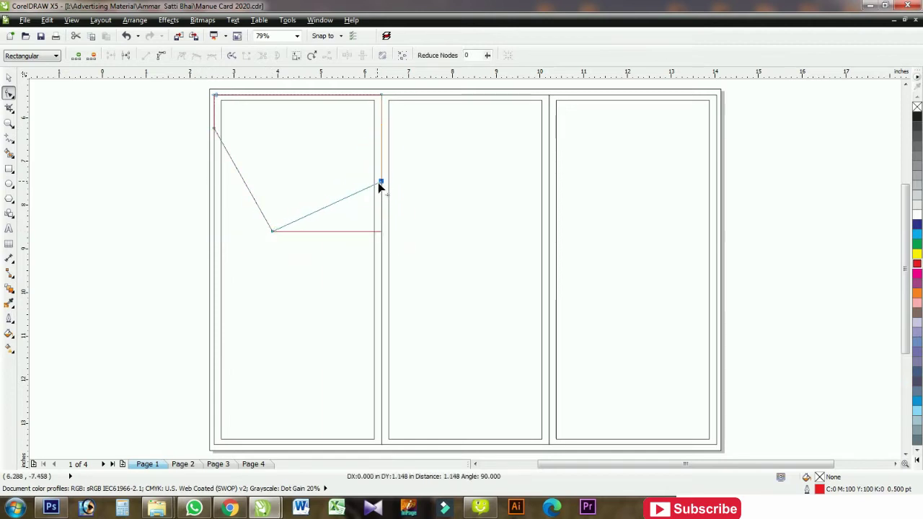
left_click_drag(218, 125, 215, 118)
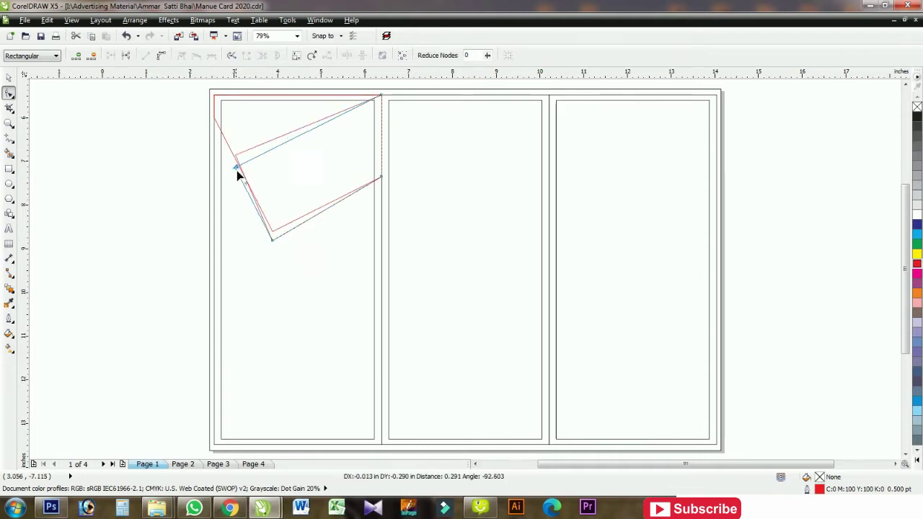
left_click_drag(242, 182, 243, 183)
scroll(243, 182, "up", 5)
left_click(8, 77)
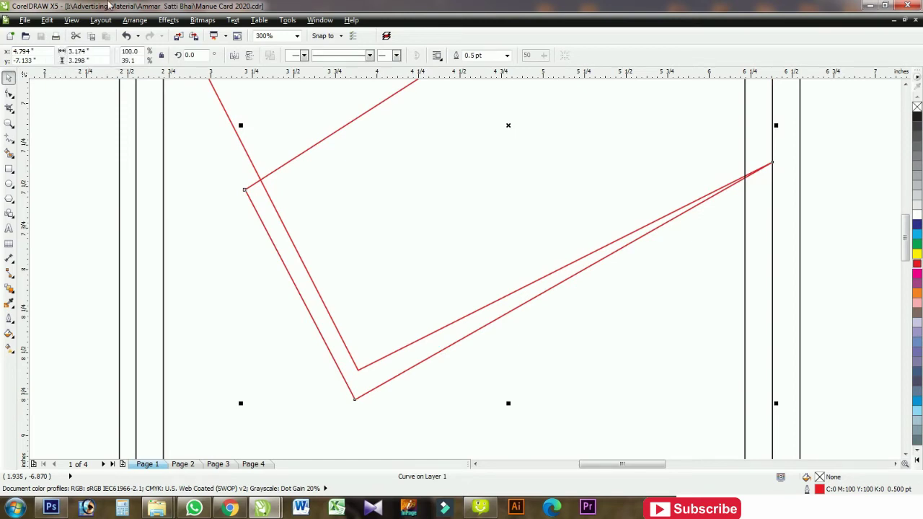
scroll(180, 209, "down", 2)
Step: Add a node on the shape's edge, pull it into a corner, and snap the right end node to the panel edge
left_click(9, 93)
double_click(280, 149)
left_click_drag(280, 150, 307, 207)
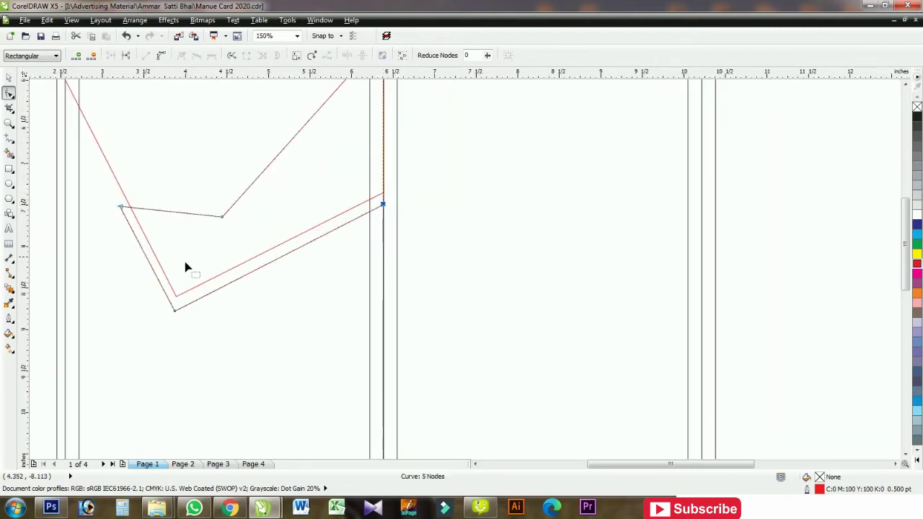
scroll(373, 207, "up", 2)
left_click_drag(373, 206, 374, 207)
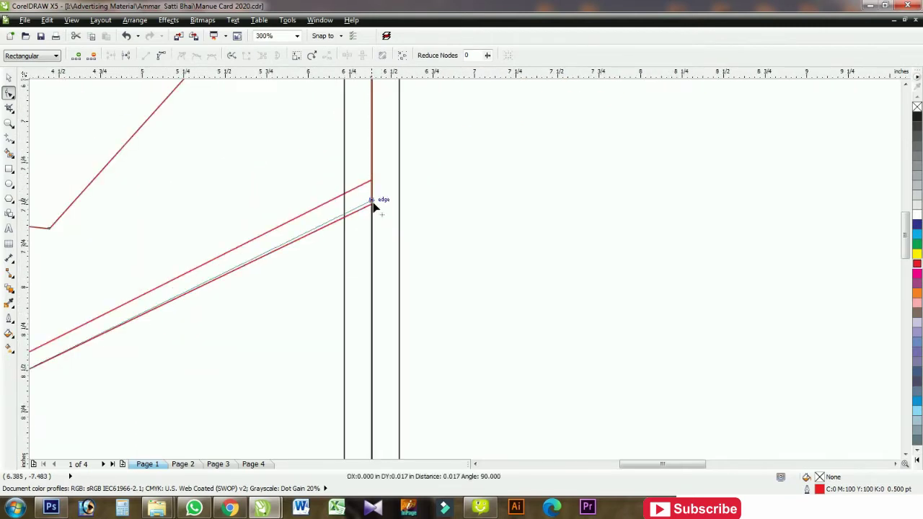
scroll(374, 207, "down", 4)
key("space")
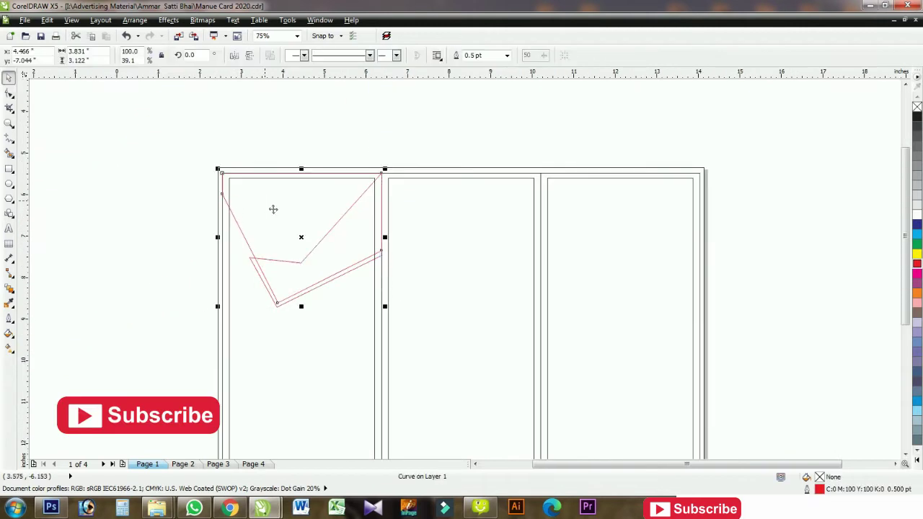
Step: Fill the angled shape yellow with no outline
left_click(917, 254)
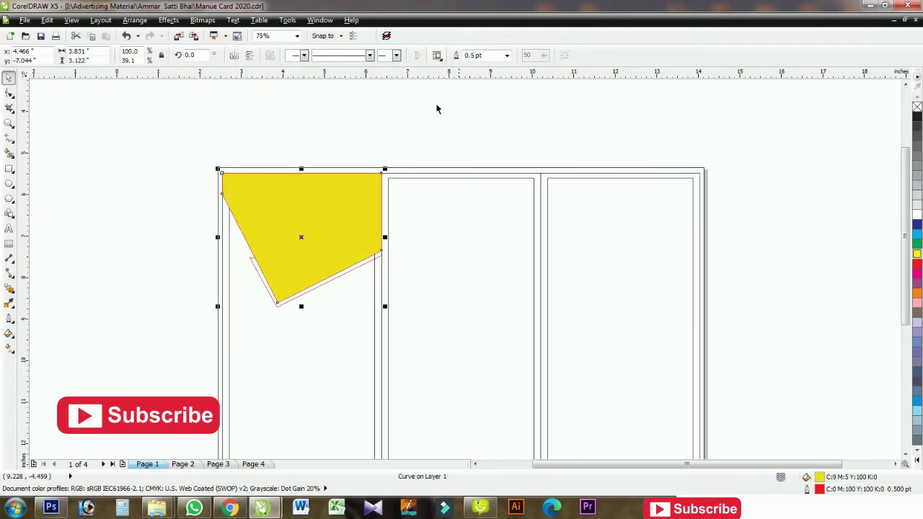
right_click(917, 106)
key("Escape")
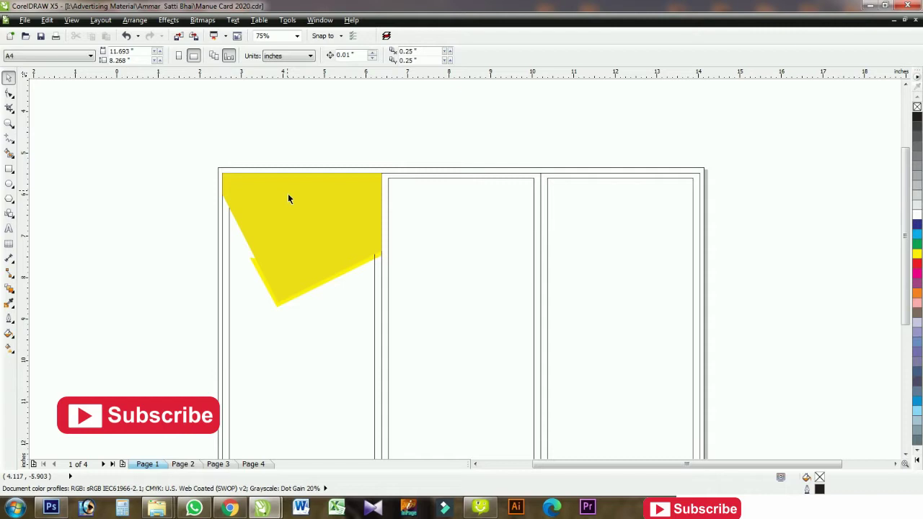
Step: Fill the outer card rectangle black
left_click(219, 170)
left_click(917, 459)
left_click(914, 272)
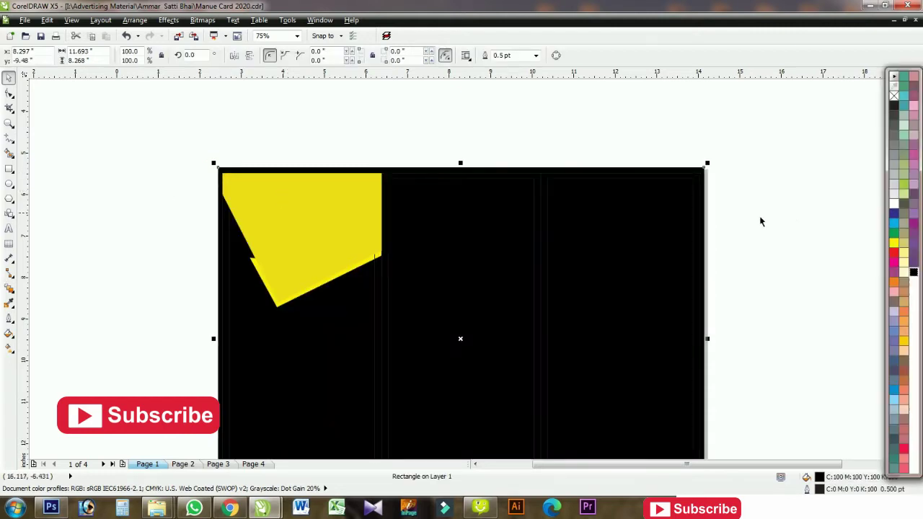
scroll(330, 243, "down", 1)
scroll(332, 173, "up", 1)
Step: Align the yellow shape and stretch its top nodes up to the card's top edge
left_click(338, 152)
scroll(346, 158, "up", 1)
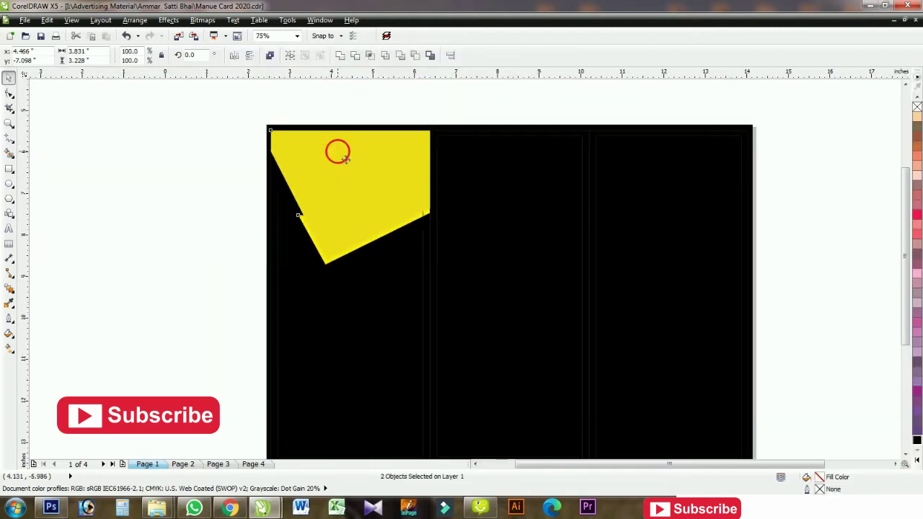
left_click_drag(346, 159, 344, 192)
scroll(611, 195, "up", 1)
key("F10")
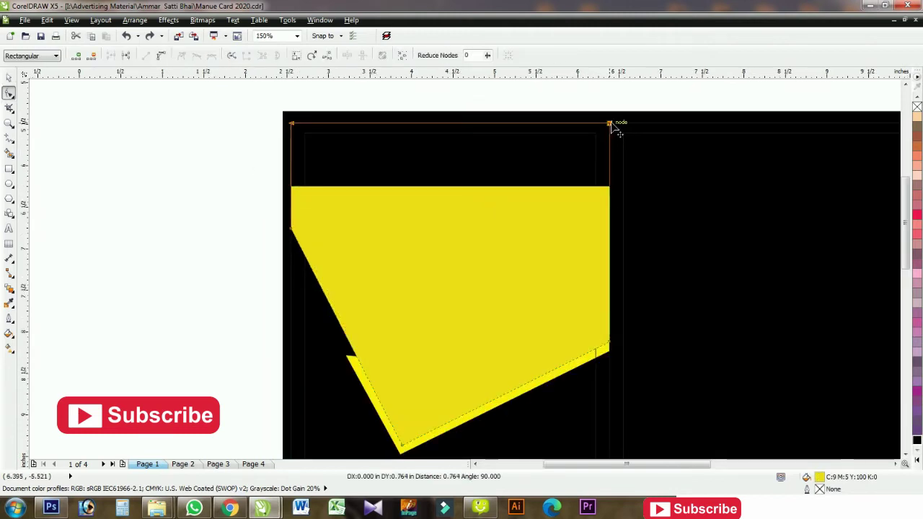
left_click_drag(612, 128, 610, 124)
key("space")
scroll(334, 150, "down", 1)
Step: Recolour the angled panel with the deeper golden yellow taken from the HUT TEA logo
key("shift+F11")
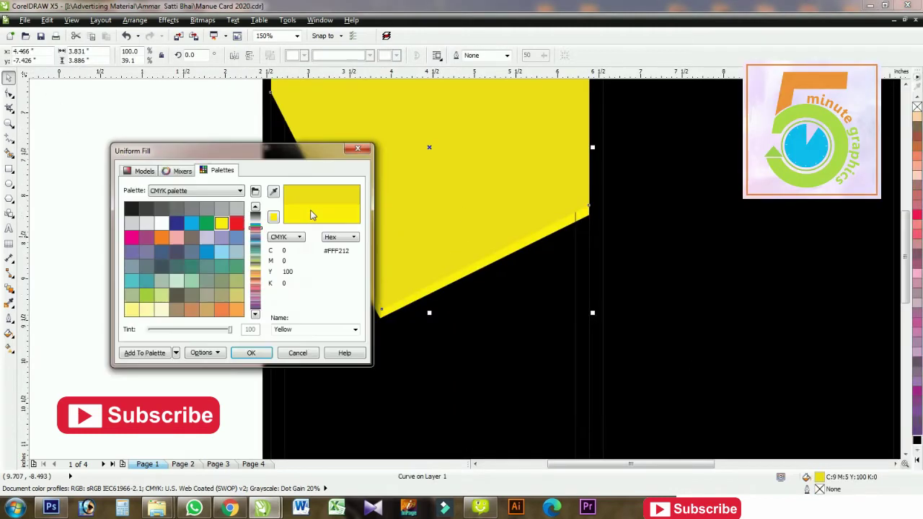
left_click(273, 190)
left_click(256, 318)
left_click(227, 215)
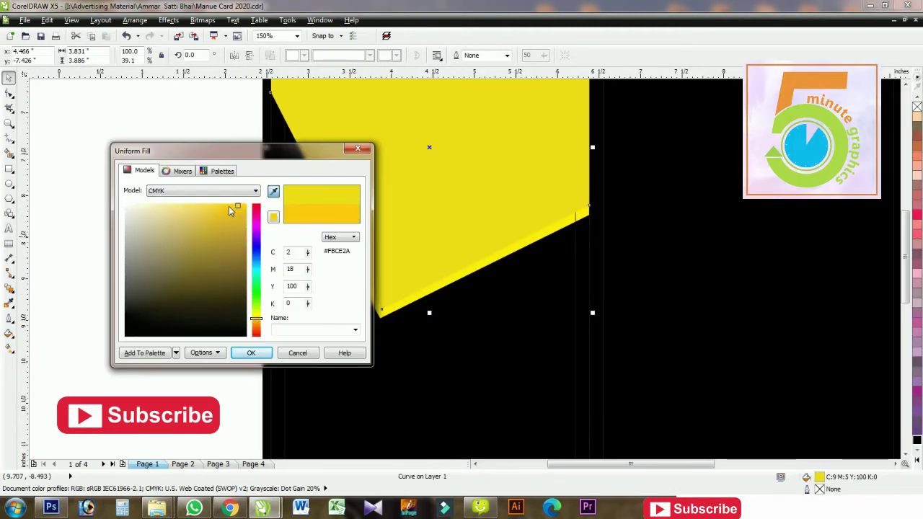
left_click(256, 321)
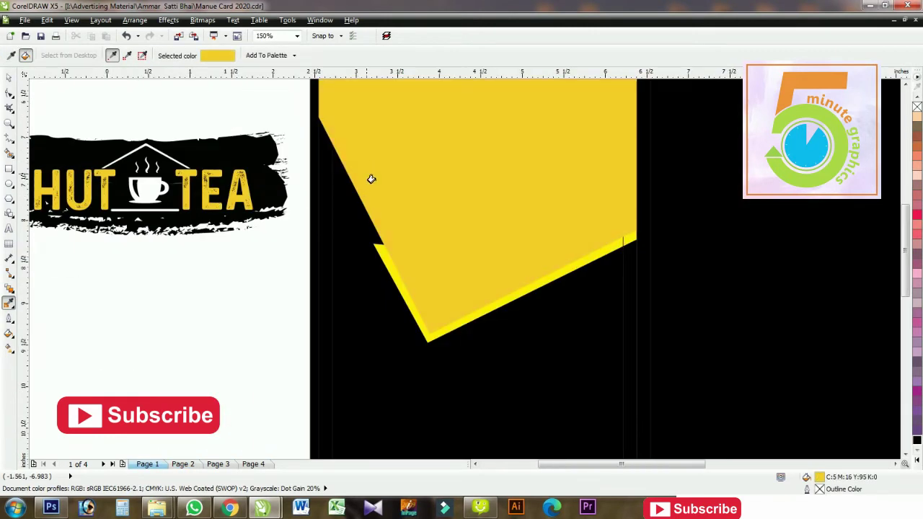
key("space")
left_click(472, 220)
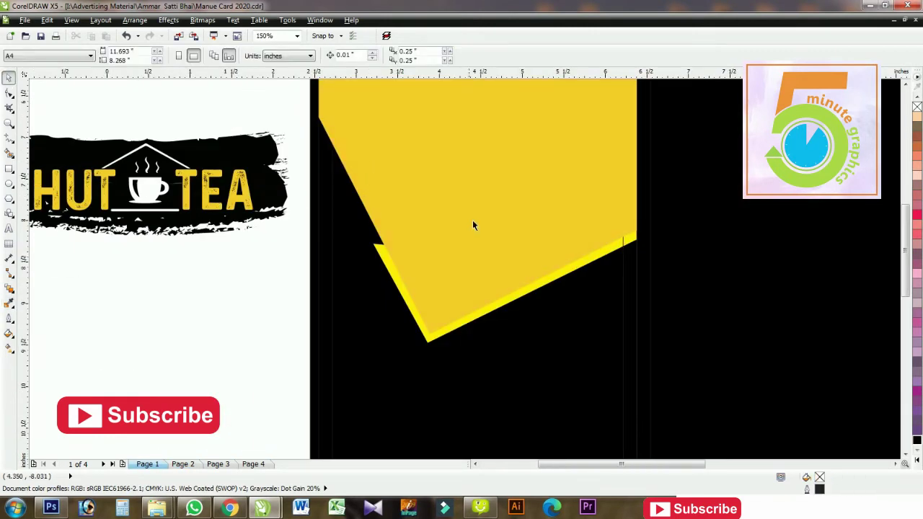
key("shift+F11")
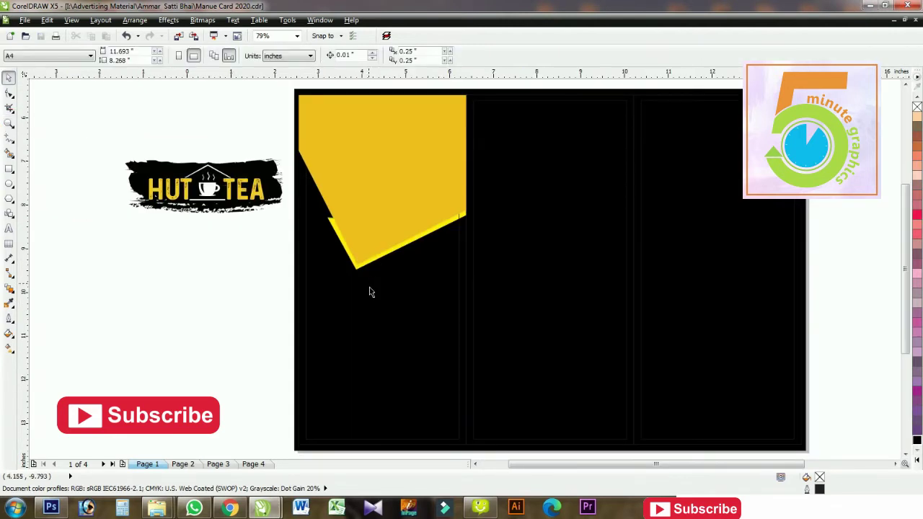
Step: Draw a thin golden-yellow bar across the bottom of the left black panel
key("F6")
left_click_drag(298, 396, 469, 446)
key("space")
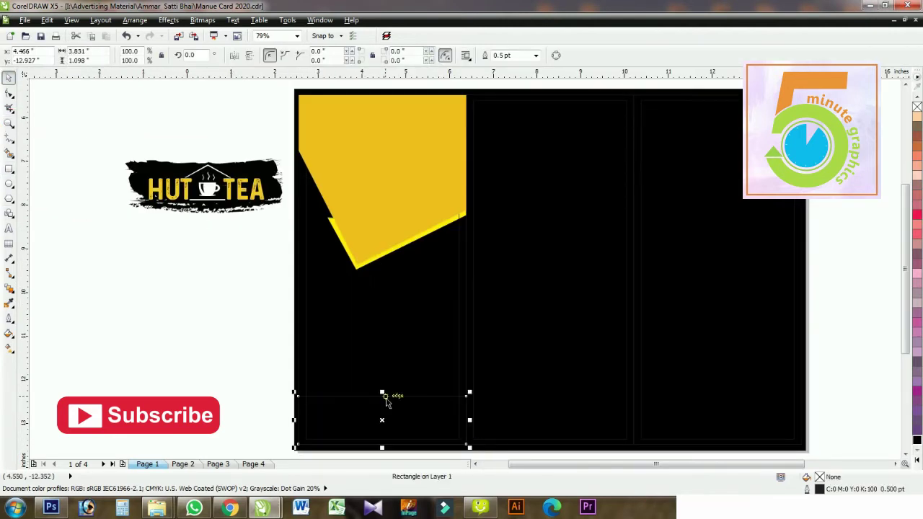
left_click_drag(383, 393, 383, 424)
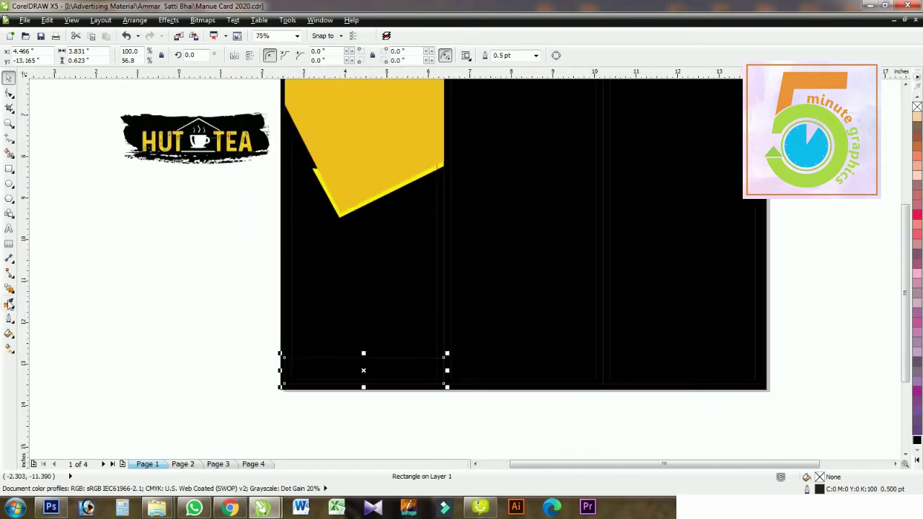
scroll(314, 447, "up", 5)
scroll(246, 344, "down", 3)
left_click(105, 165)
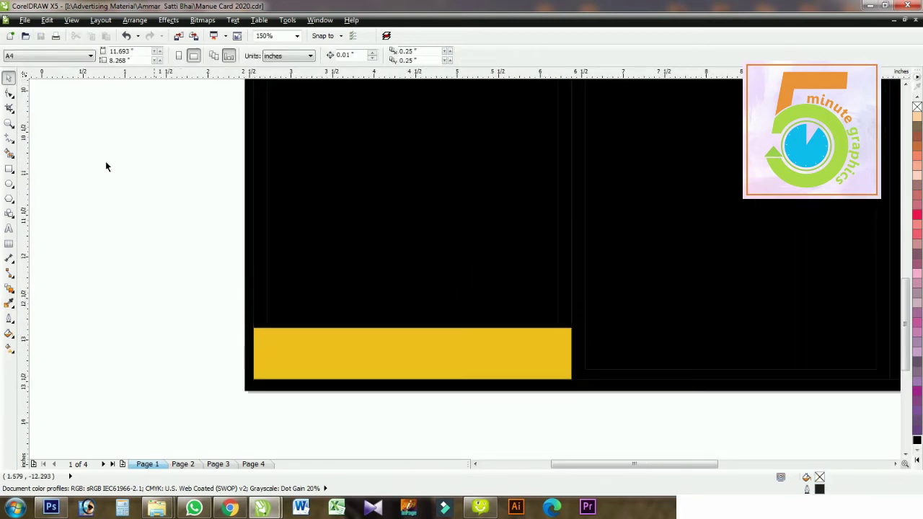
scroll(392, 225, "down", 2)
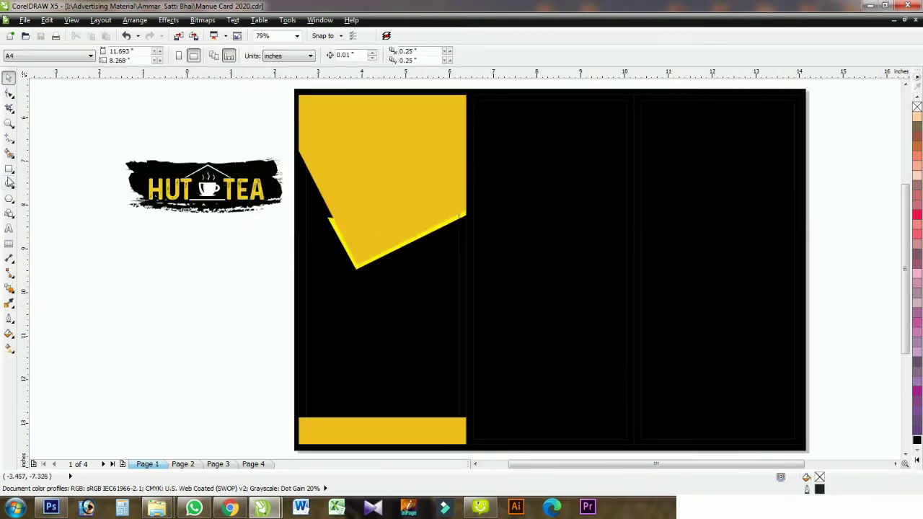
scroll(484, 161, "up", 1)
scroll(630, 97, "down", 2)
left_click(597, 168)
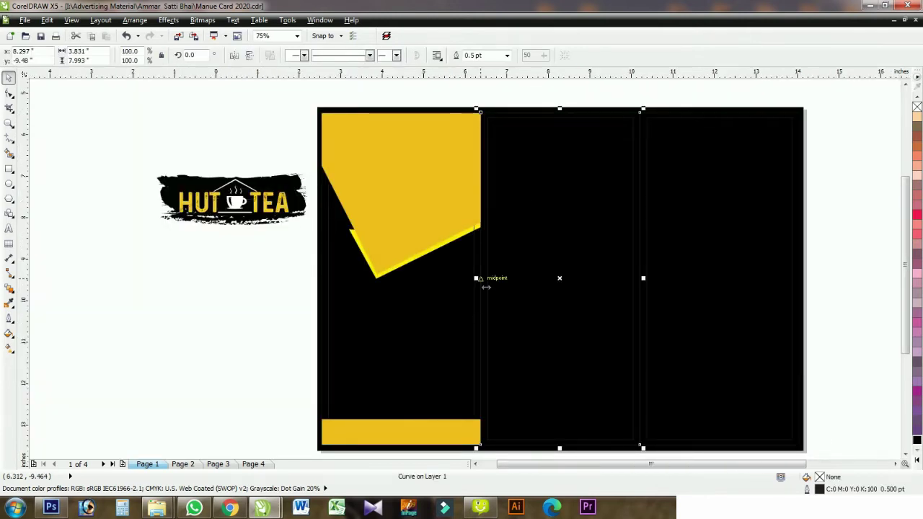
Step: Turn the middle panel's right edge into a narrow yellow vertical strip
left_click(17, 307)
left_click(611, 214)
key("ctrl+z")
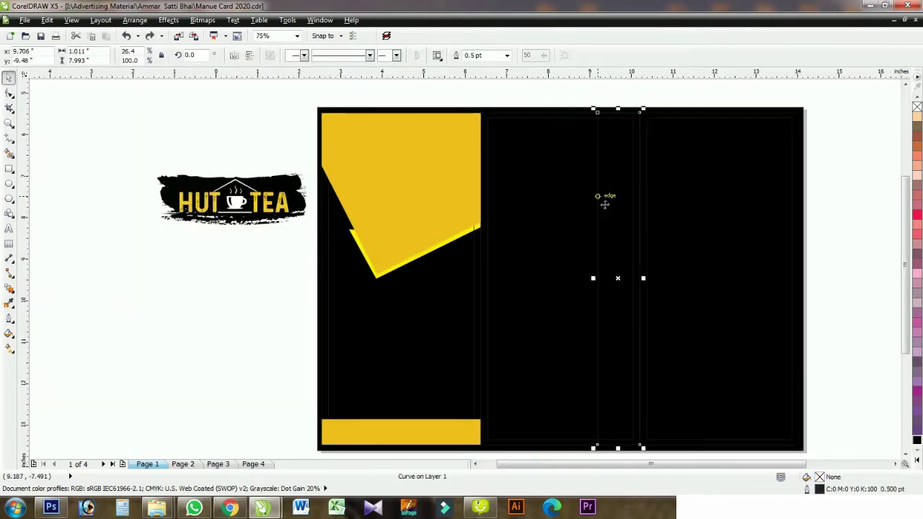
key("ctrl+shift+z")
left_click(10, 168)
scroll(624, 106, "up", 3)
Step: Add a yellow bar with 0.16" rounded corners and duplicate it down the strip
left_click_drag(515, 138, 110, 235)
left_click_drag(395, 237, 395, 203)
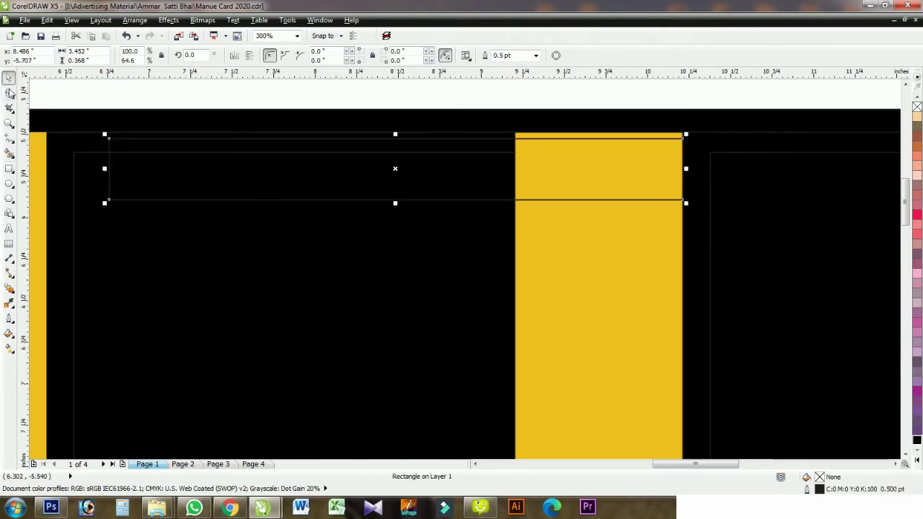
left_click_drag(316, 197, 316, 197)
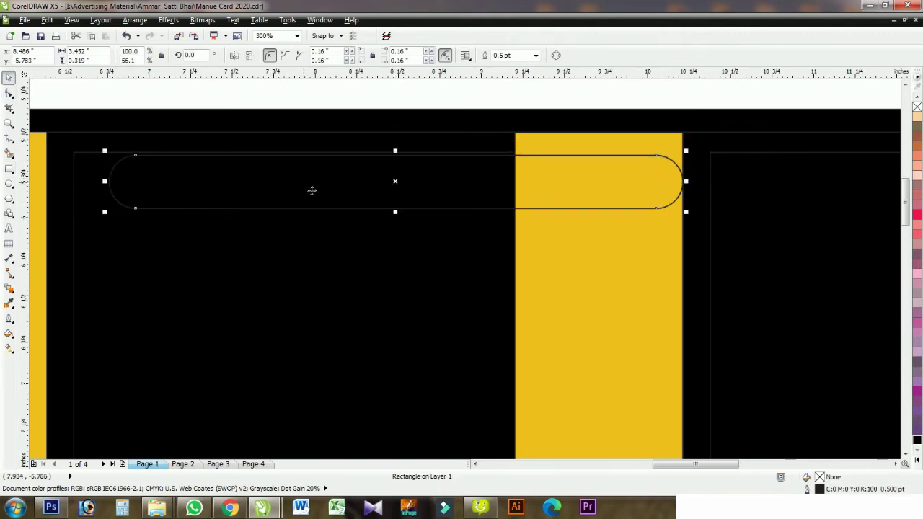
left_click(309, 187)
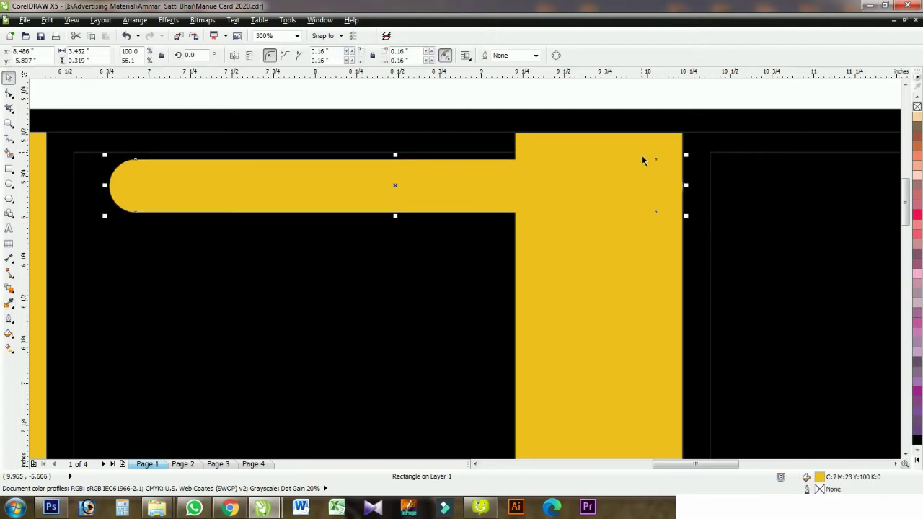
key("F4")
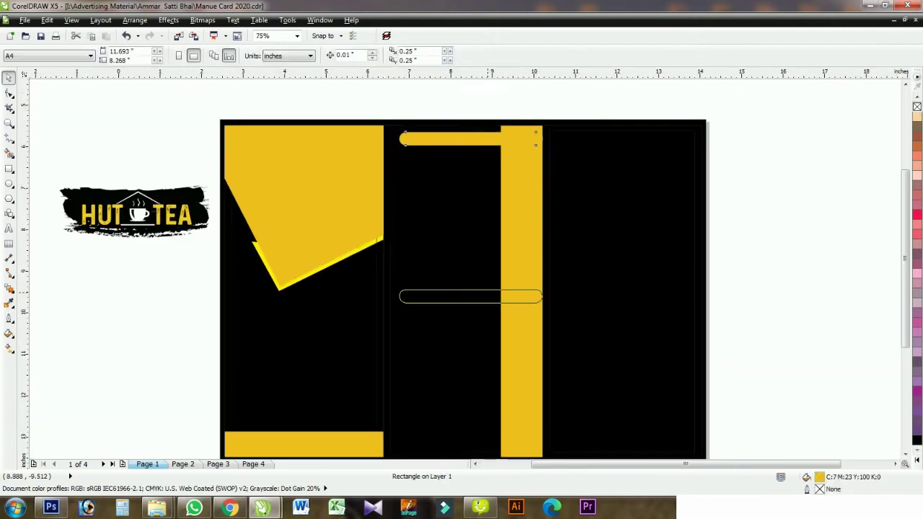
mouse_move(451, 286)
left_mouse_down()
mouse_move(450, 222)
mouse_move(451, 252)
left_mouse_up()
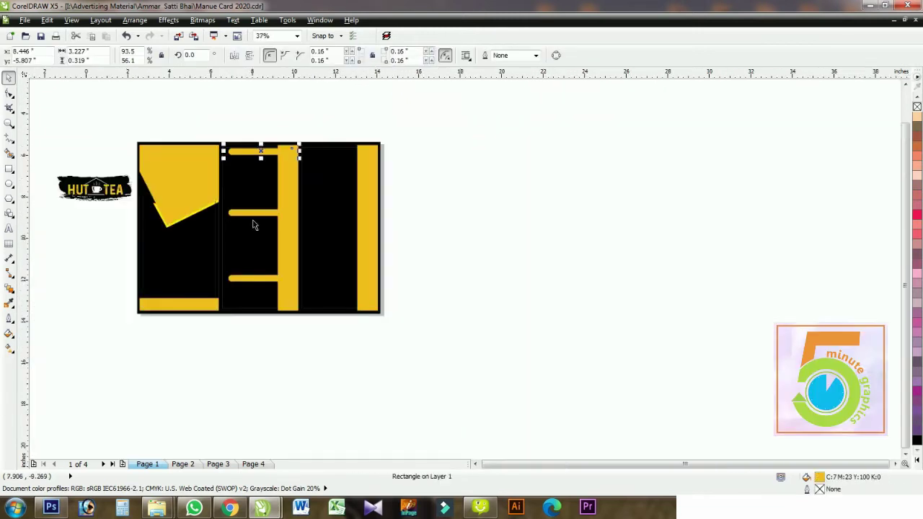
Step: Copy the yellow strip and its three rounded bars onto the right panel
left_click(253, 212, "shift")
left_click(253, 277, "shift")
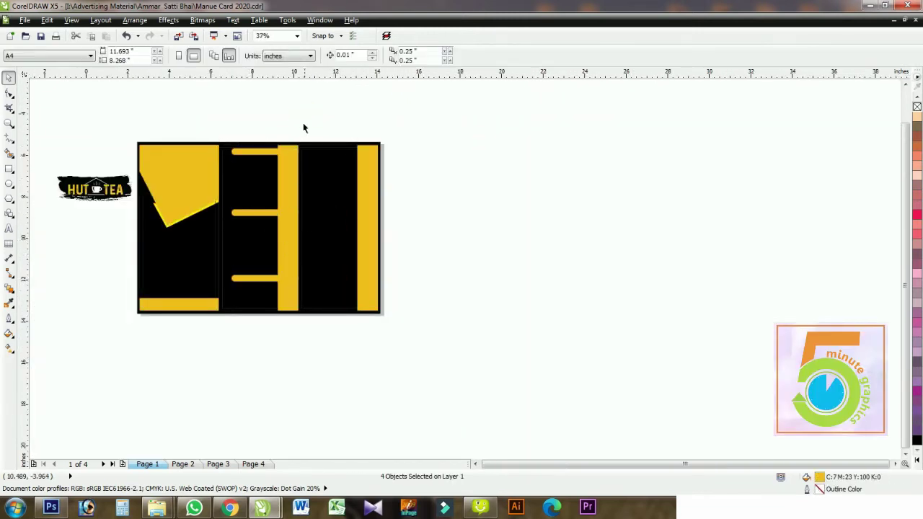
left_click(252, 152)
scroll(257, 156, "up", 1)
left_click(261, 271, "shift")
left_click(262, 399, "shift")
left_click_drag(262, 398, 422, 398)
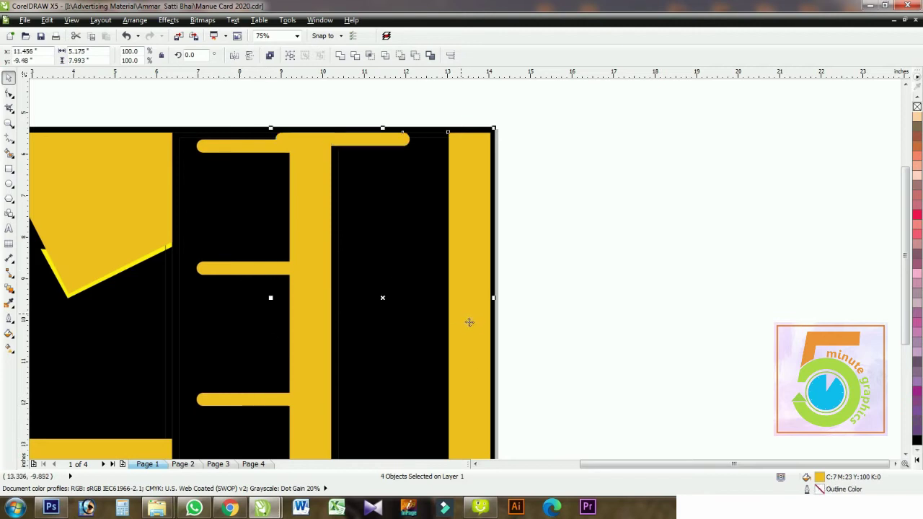
key("Escape")
Step: Move the HUT TEA logo onto the top of the left panel
left_click(412, 155)
left_click(49, 92)
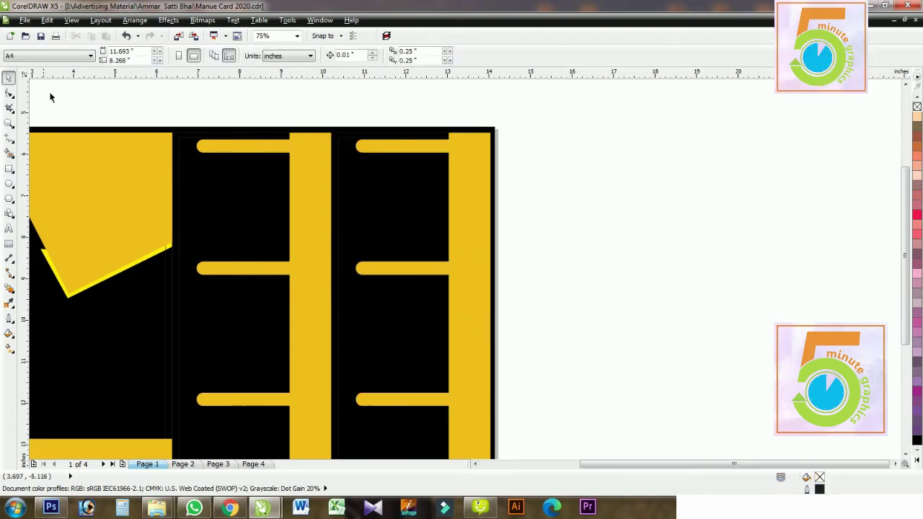
key("F4")
left_click_drag(239, 176, 417, 120)
key("Escape")
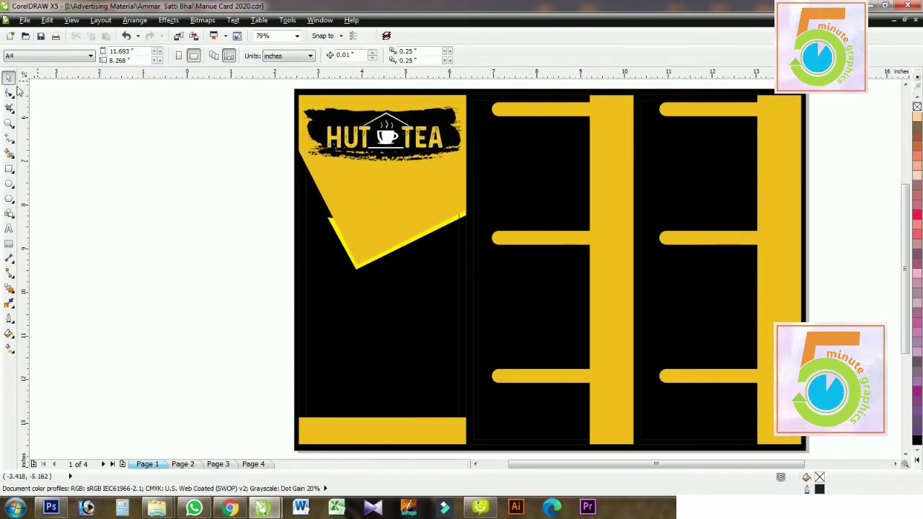
scroll(317, 314, "right", 2)
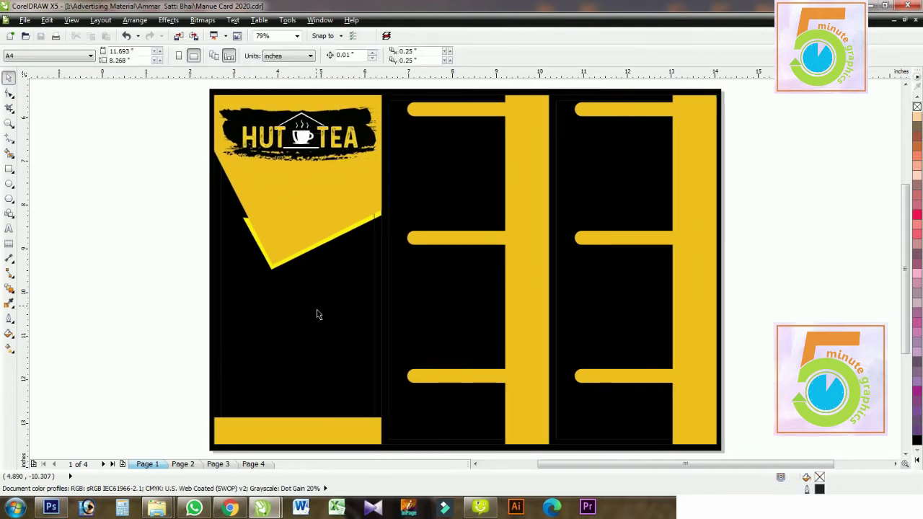
scroll(317, 315, "down", 2)
Step: Switch the page to portrait and duplicate the menu artwork into the lower half
left_click(91, 56)
left_click(43, 136)
left_click_drag(293, 169, 651, 381)
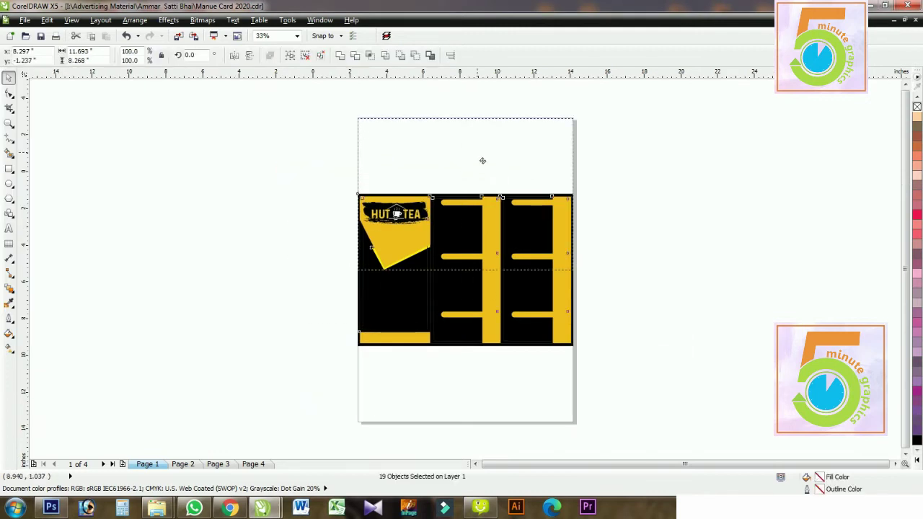
left_click_drag(482, 160, 483, 82)
left_click_drag(473, 217, 474, 368)
Step: Move the HUT TEA logo off the page to the right
scroll(632, 232, "up", 3)
left_click(445, 258)
left_click_drag(447, 258, 856, 254)
scroll(334, 257, "down", 2)
left_click(579, 379)
scroll(465, 211, "down", 1)
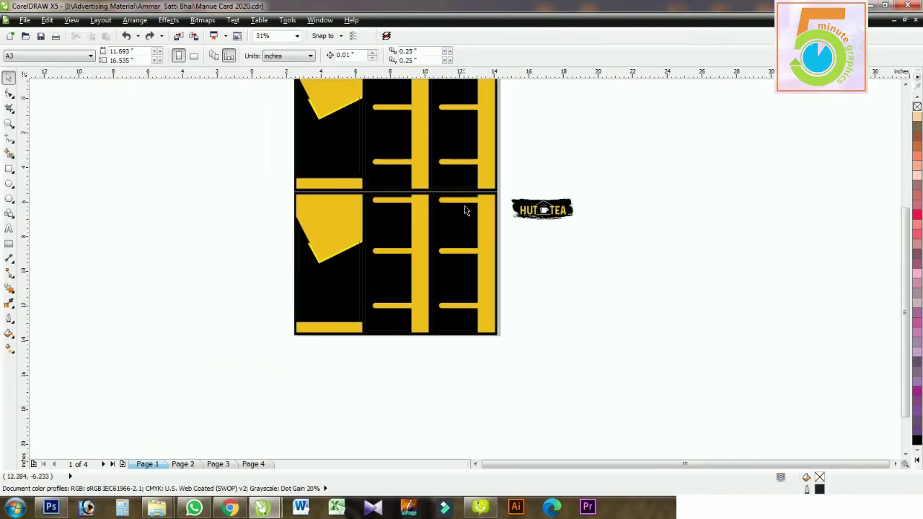
scroll(465, 210, "up", 2)
Step: Shift the vertical yellow strip slightly to the right
left_click(156, 243)
scroll(421, 161, "up", 5)
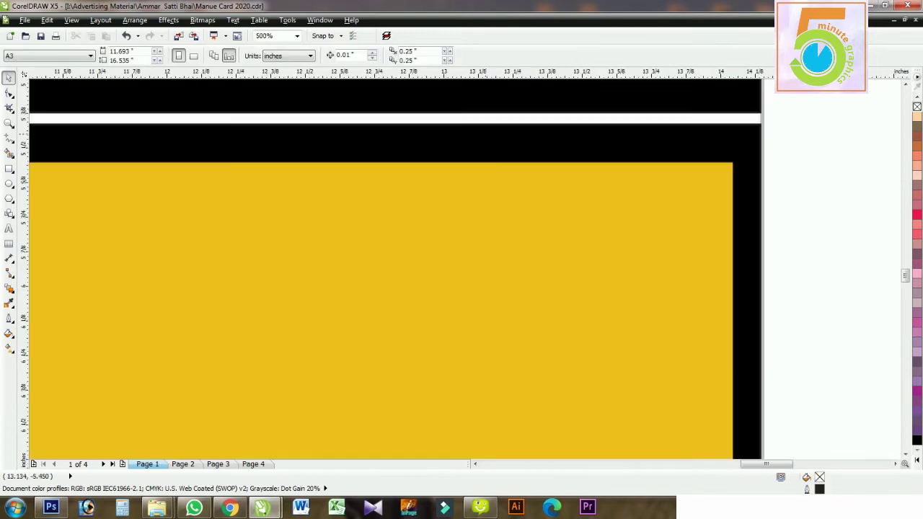
scroll(328, 183, "down", 5)
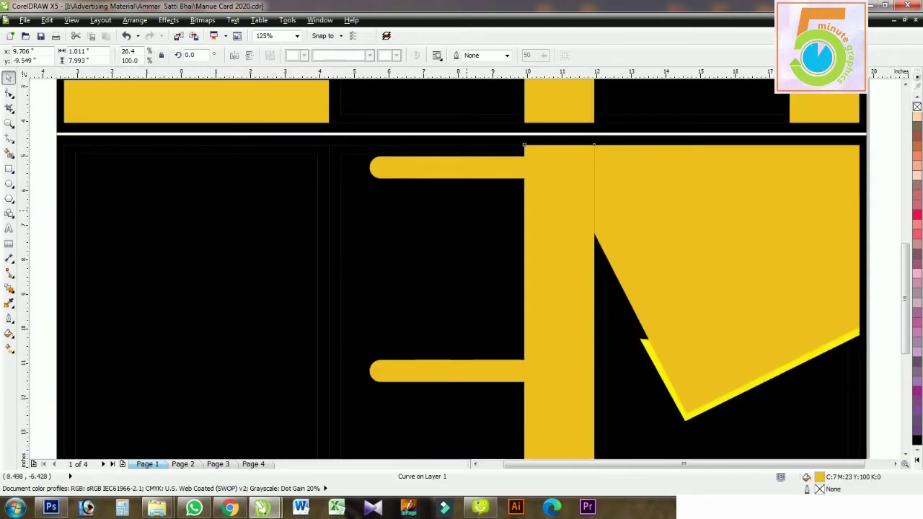
scroll(461, 267, "down", 2)
key("Tab")
scroll(574, 167, "down", 3)
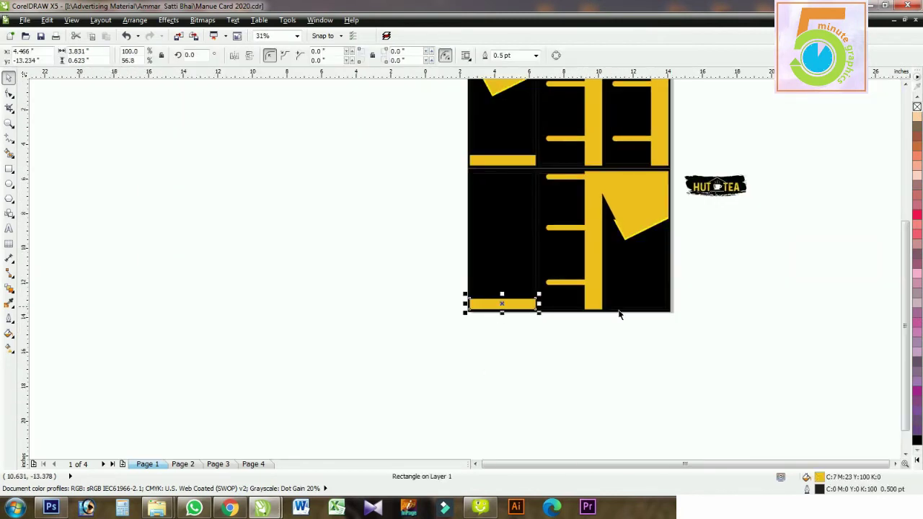
key("Tab")
key("Tab")
scroll(628, 174, "up", 4)
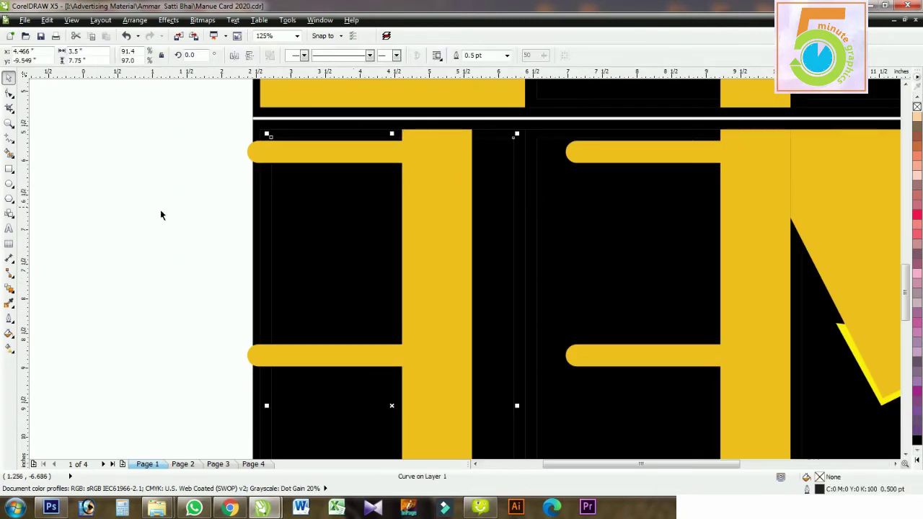
left_click_drag(473, 140, 515, 140)
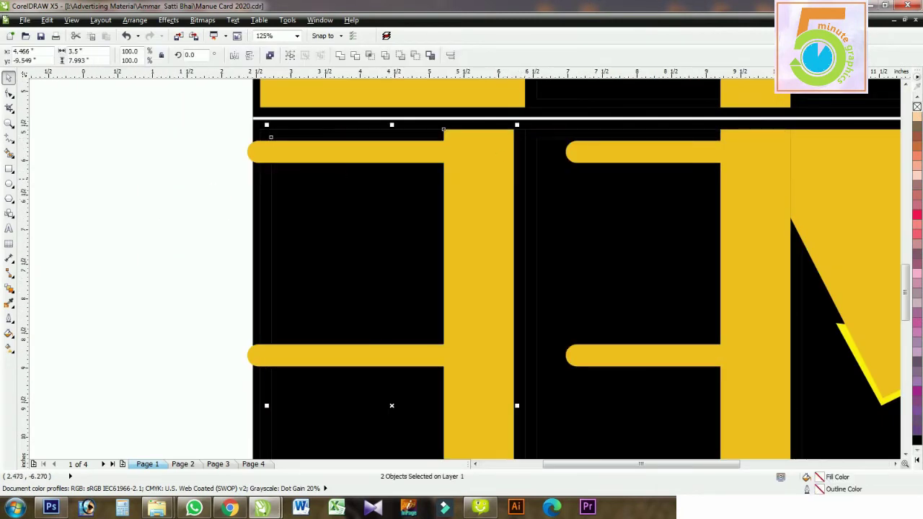
scroll(538, 130, "up", 1)
scroll(538, 123, "down", 2)
scroll(538, 123, "down", 3)
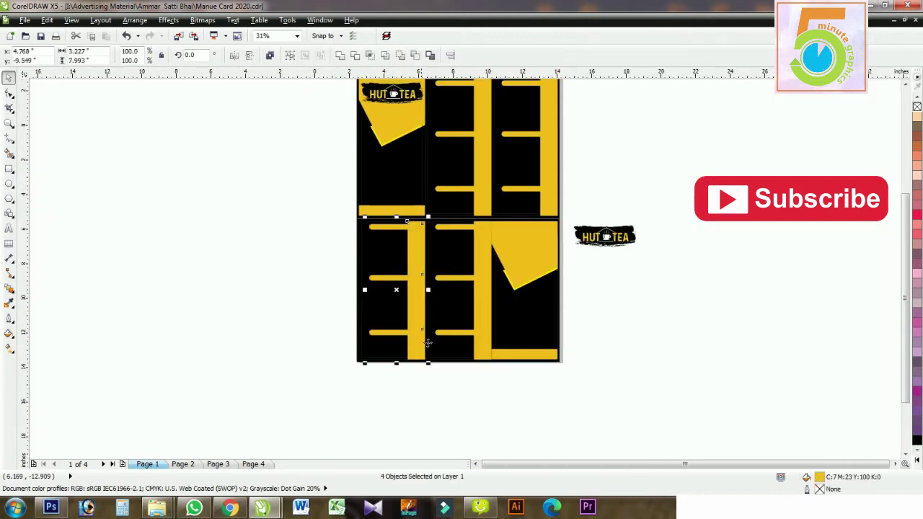
scroll(400, 295, "up", 2)
scroll(564, 392, "down", 2)
scroll(564, 392, "up", 2)
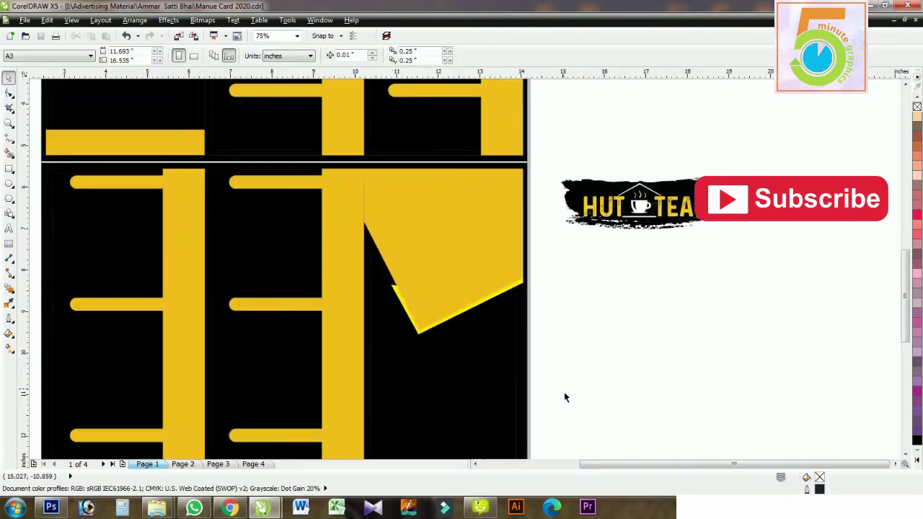
scroll(532, 189, "down", 2)
Step: Select the HUT TEA logo, then zoom out to show the whole page
left_click(609, 148)
scroll(548, 187, "up", 2)
key("shift+F4")
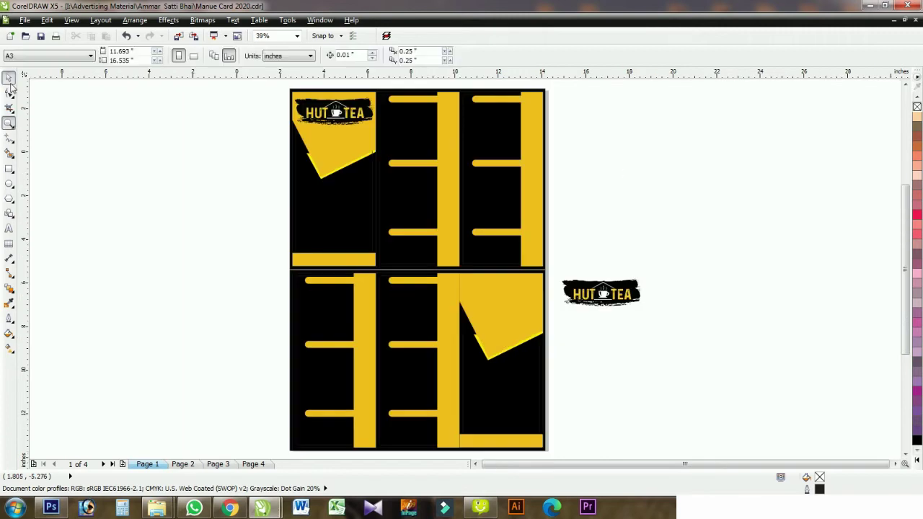
scroll(306, 138, "up", 2)
Step: Delete the yellow bars in the lower-middle panel
scroll(294, 243, "down", 2)
left_click(400, 390)
key("Delete")
scroll(187, 361, "up", 2)
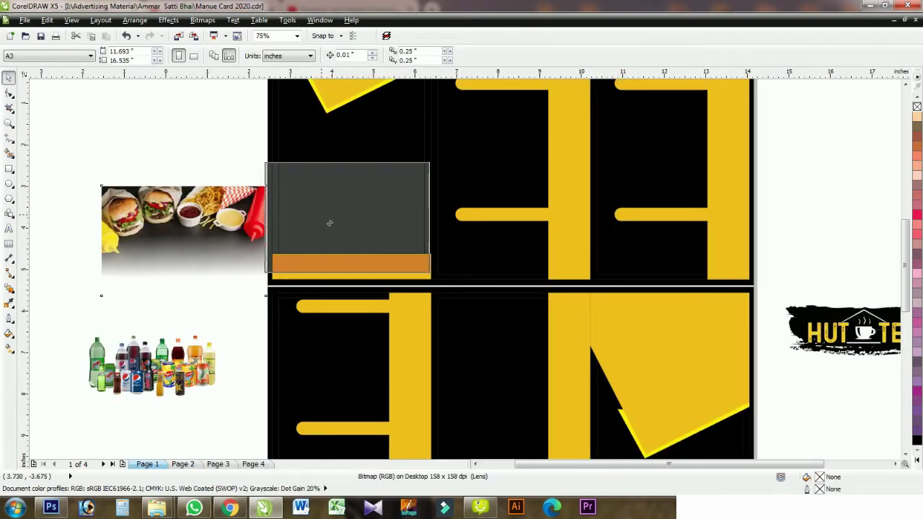
scroll(329, 220, "up", 2)
Step: Move the burger photo into the top-left panel, align it left, and remove its tint lens
left_click_drag(302, 186, 341, 186)
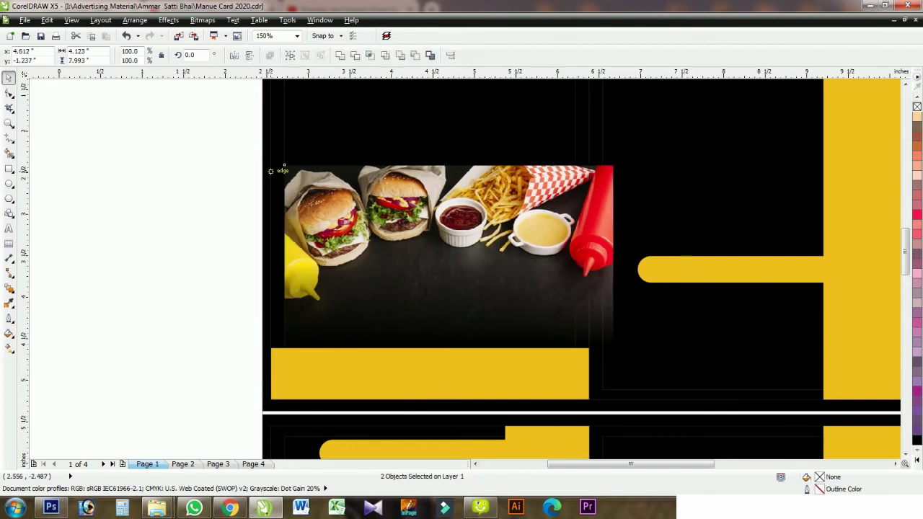
left_click_drag(271, 171, 267, 165)
scroll(612, 176, "up", 2)
scroll(612, 175, "down", 4)
scroll(707, 154, "up", 3)
key("Delete")
Step: Place the drinks image on top of the burger photo and enlarge it
scroll(470, 336, "down", 2)
scroll(339, 303, "up", 2)
mouse_move(303, 418)
left_mouse_down()
mouse_move(339, 303)
mouse_move(393, 299)
left_mouse_up()
left_click_drag(480, 257, 525, 239)
left_click(278, 350)
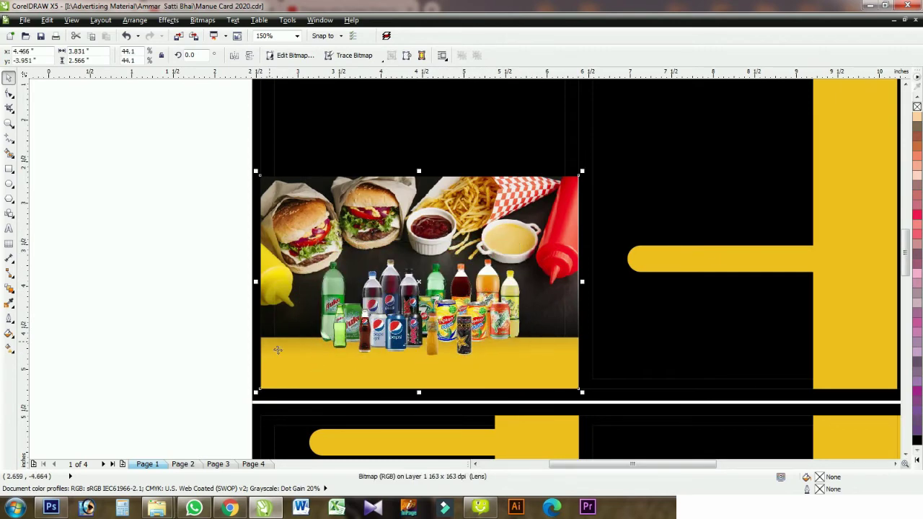
scroll(415, 350, "up", 3)
scroll(435, 305, "down", 3)
left_click(434, 305)
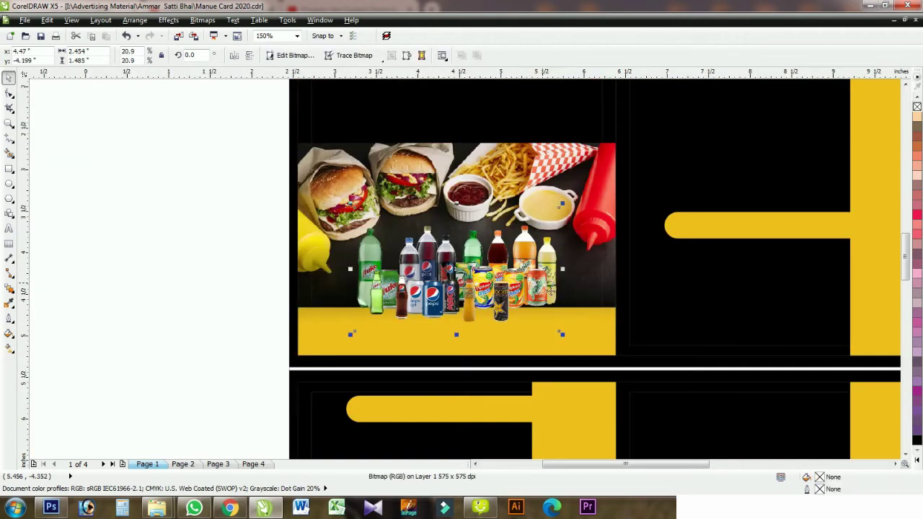
scroll(577, 166, "up", 2)
scroll(399, 269, "down", 2)
Step: Start node-editing the yellow strip below the photo, then select the Burgers Coffee text
left_click(138, 284)
left_click(10, 92)
scroll(384, 289, "up", 2)
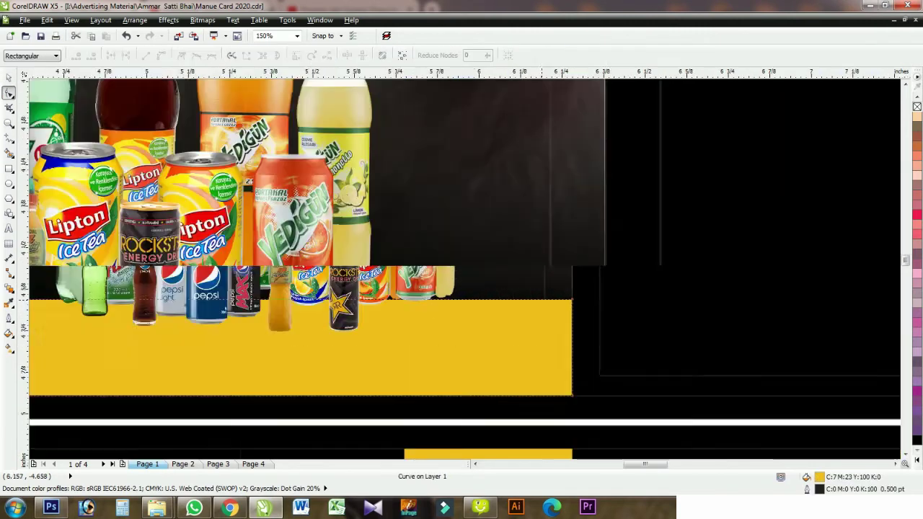
scroll(281, 286, "down", 1)
key("space")
scroll(283, 288, "down", 2)
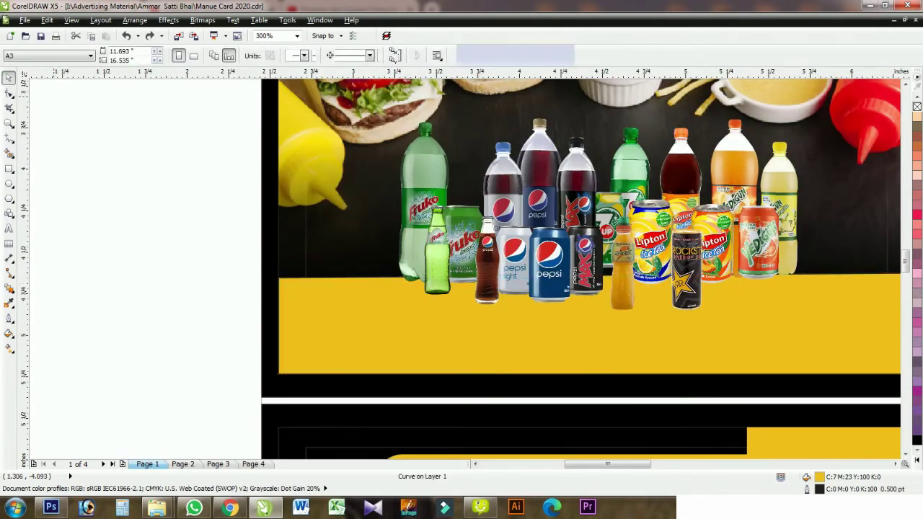
scroll(320, 137, "down", 2)
left_click(346, 137)
Step: Thin the yellow strip below the photo by raising its bottom nodes
scroll(339, 144, "up", 4)
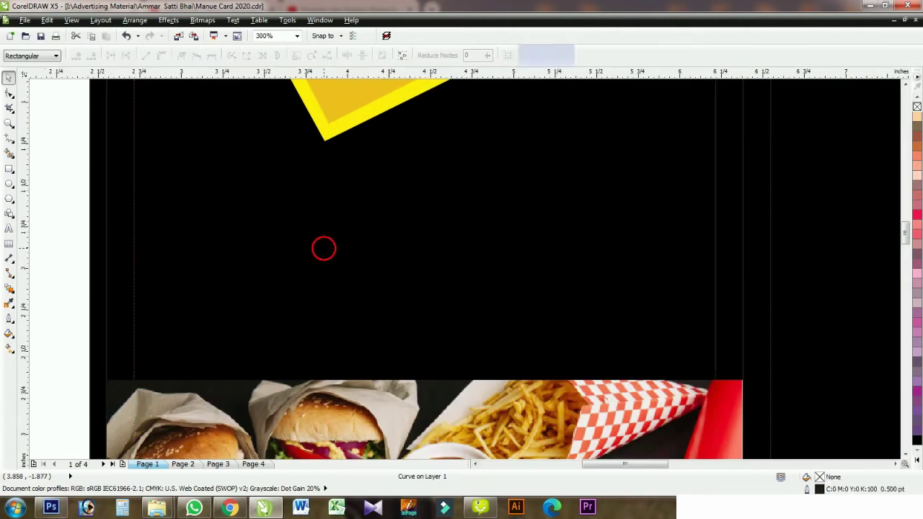
scroll(409, 247, "down", 3)
scroll(425, 346, "up", 1)
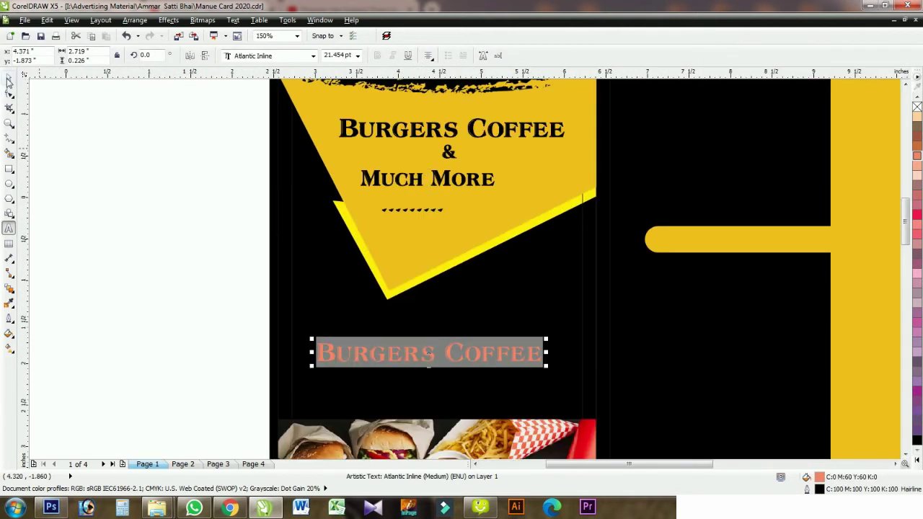
scroll(425, 346, "down", 3)
key("Page_Down")
key("Page_Up")
scroll(130, 274, "up", 1)
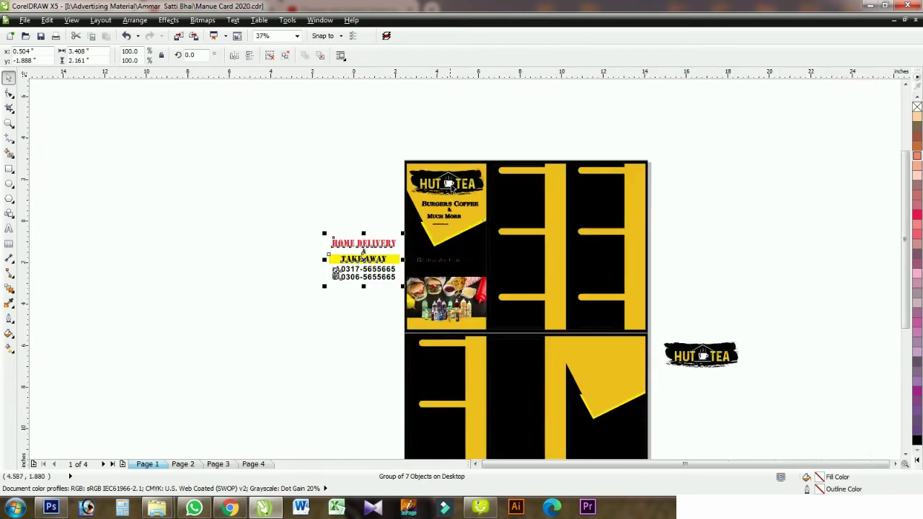
scroll(129, 274, "up", 3)
scroll(644, 465, "down", 1)
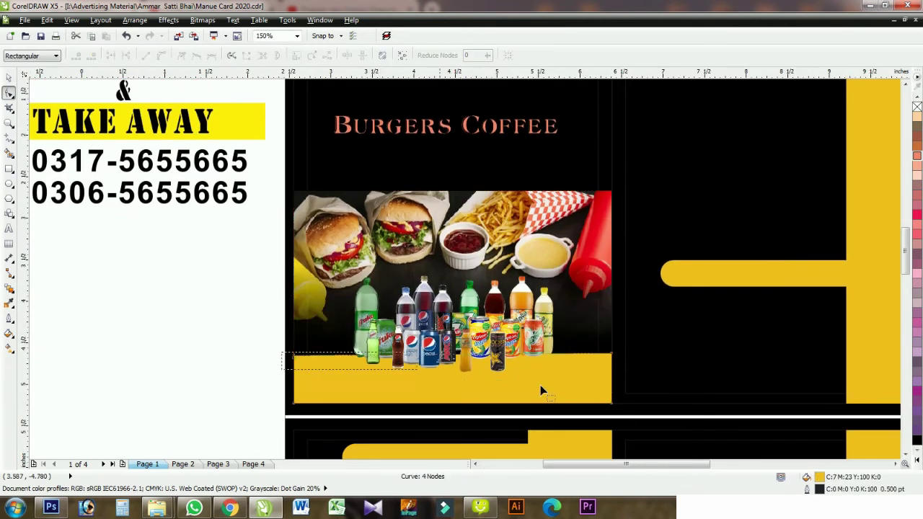
left_click_drag(614, 409, 615, 387)
key("space")
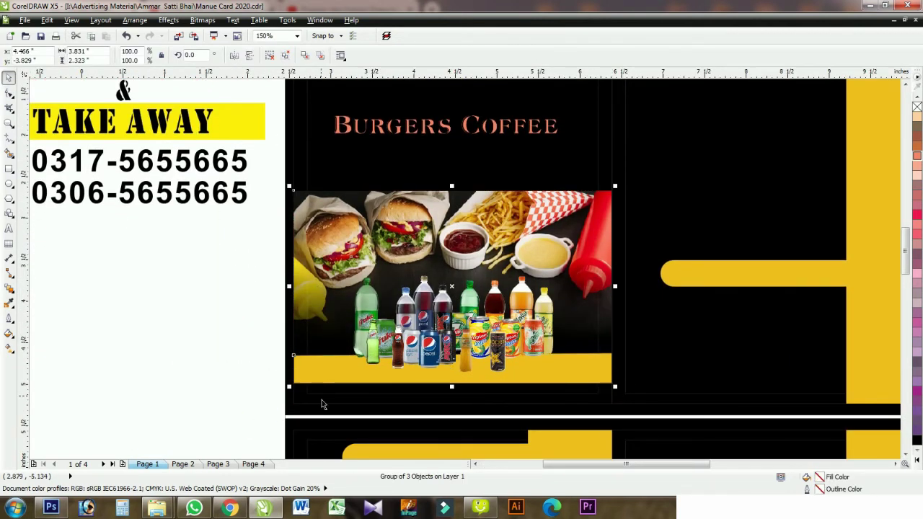
Step: Move TAKE AWAY onto the black panel above the photo, colour it yellow, and enlarge it
left_click(322, 404)
scroll(447, 252, "up", 3)
left_click(217, 237)
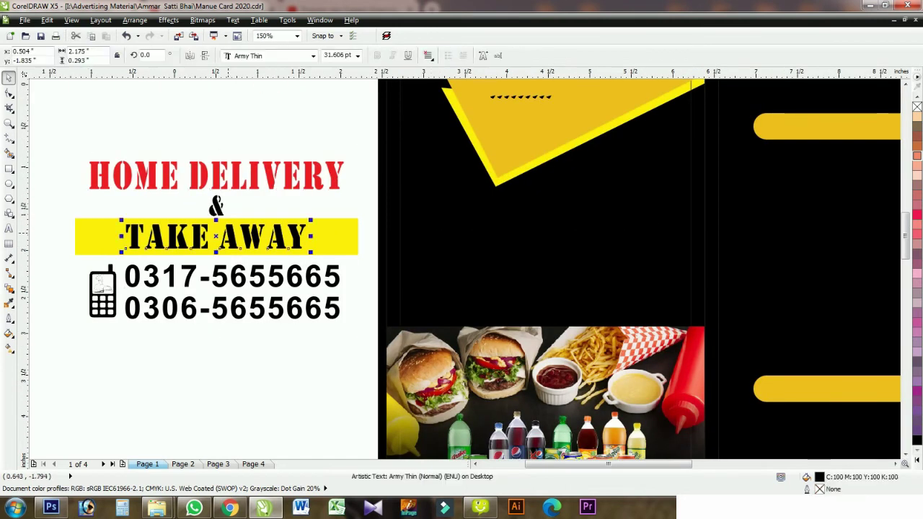
left_click_drag(216, 237, 542, 206)
key("i")
left_click(512, 209)
key("space")
left_click_drag(637, 217, 665, 231)
key("Escape")
Step: Place HOME DELIVERY under TAKE AWAY and colour it and the & yellow
key("Tab")
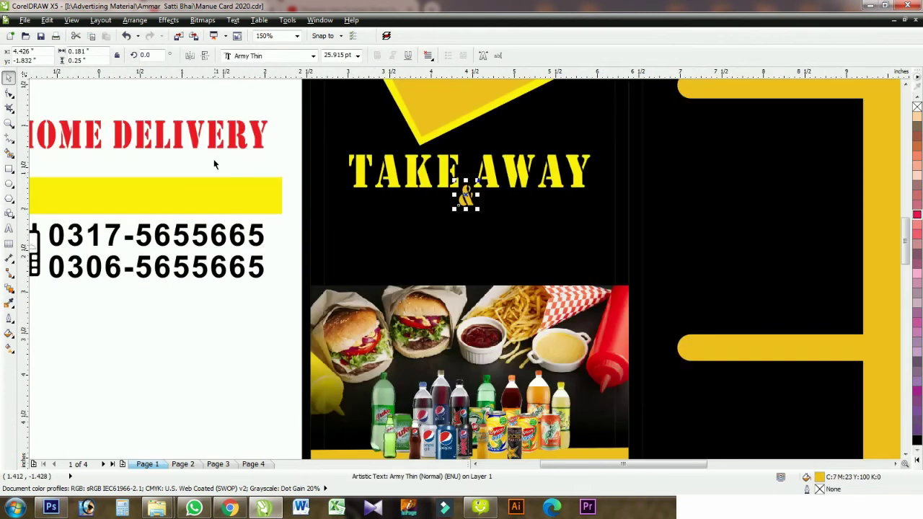
left_click_drag(210, 140, 541, 238)
left_click(9, 303)
left_click(447, 122)
left_click(403, 230)
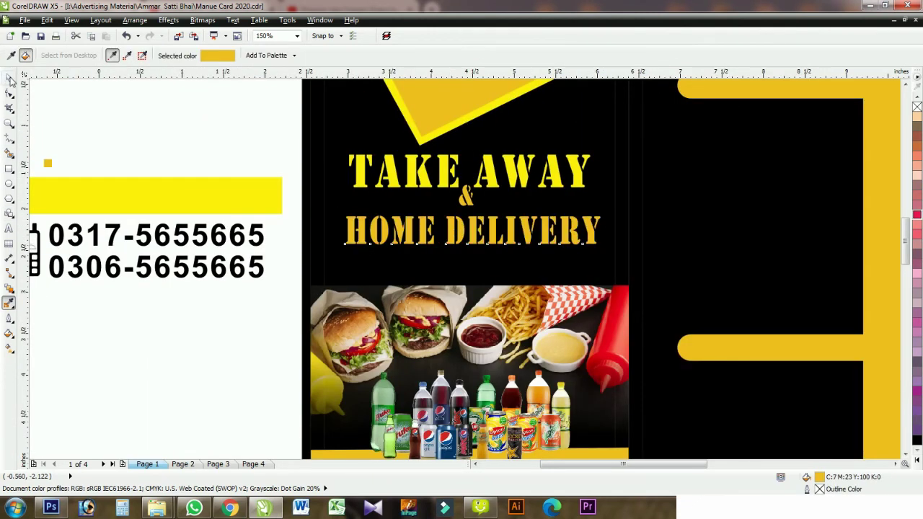
key("space")
scroll(480, 174, "up", 1)
key("Up")
key("Up")
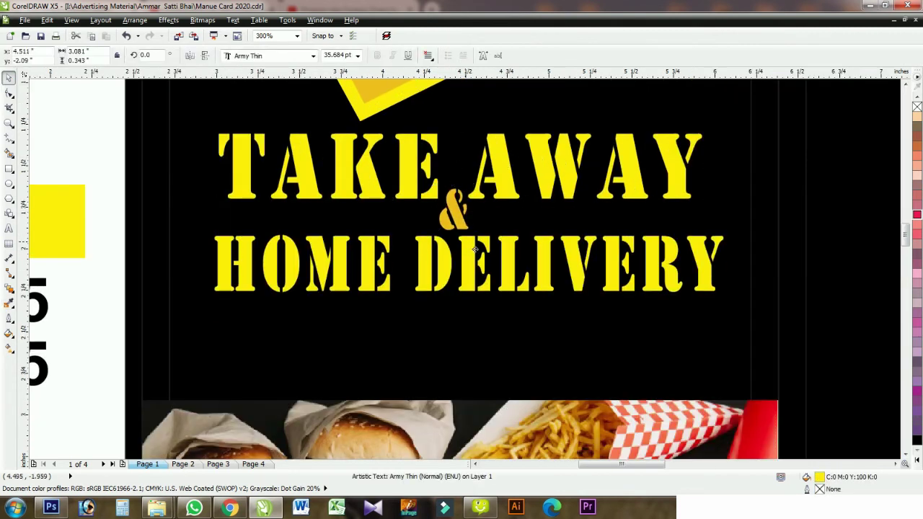
Step: Reposition the phone number block, enlarge HOME DELIVERY to match TAKE AWAY, and centre the &
scroll(378, 134, "down", 1)
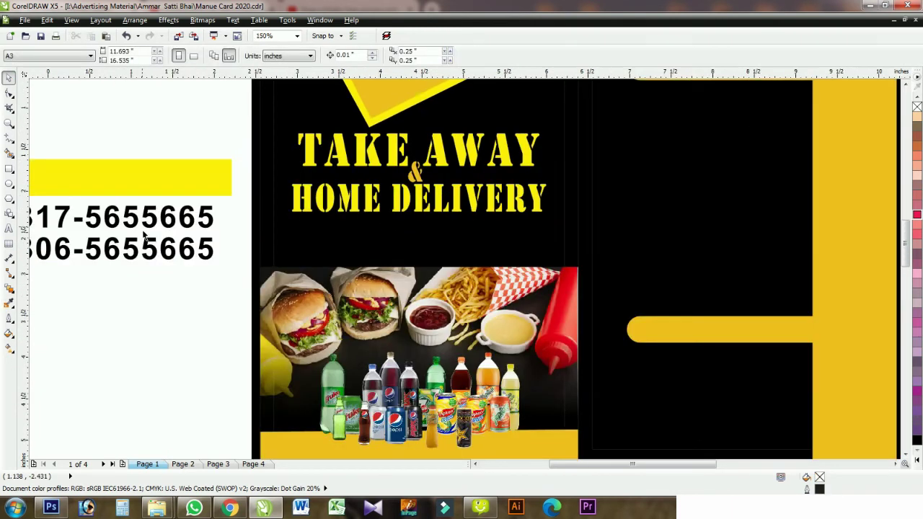
left_click_drag(181, 231, 477, 244)
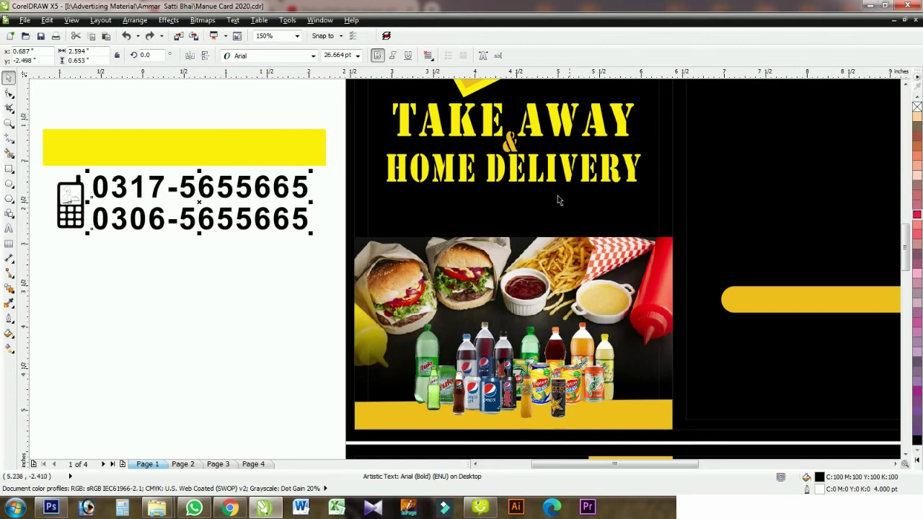
left_click_drag(510, 141, 510, 167)
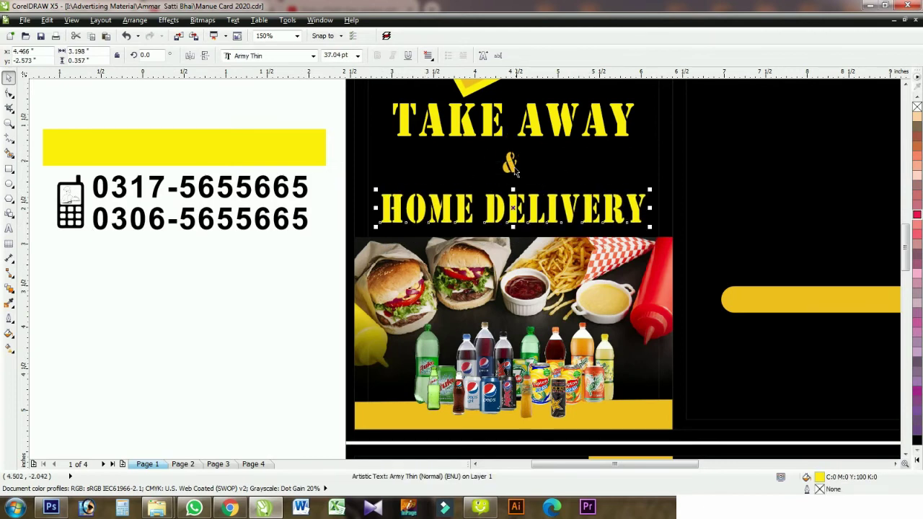
left_click_drag(539, 128, 540, 137)
key("shift+F4")
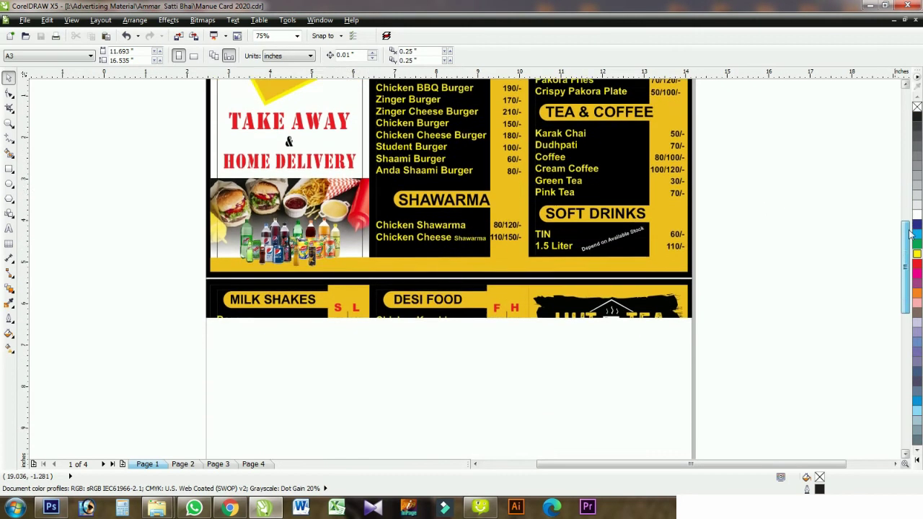
Step: Sample the yellow bar's colour and apply it to the right panel's HOME DELIVERY and TAKE AWAY
left_click_drag(907, 232, 907, 273)
key("i")
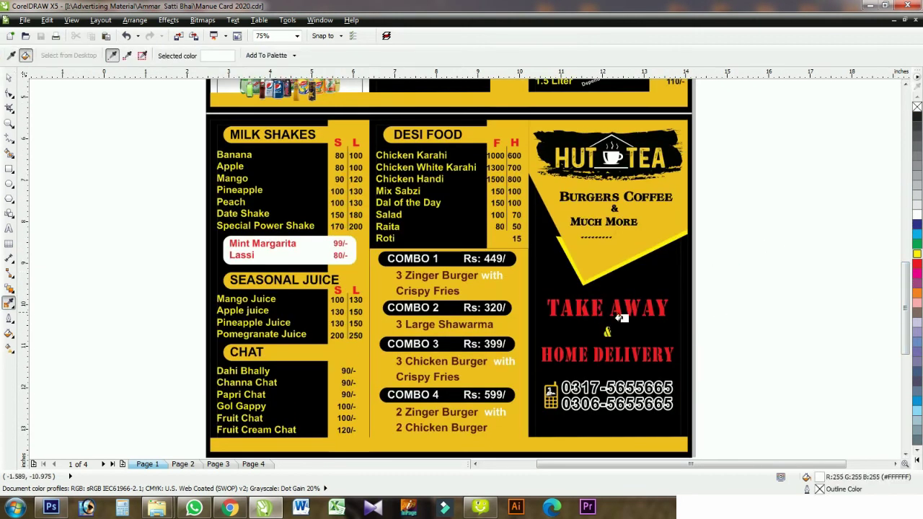
left_click(603, 264)
scroll(603, 264, "up", 4)
left_click(462, 333)
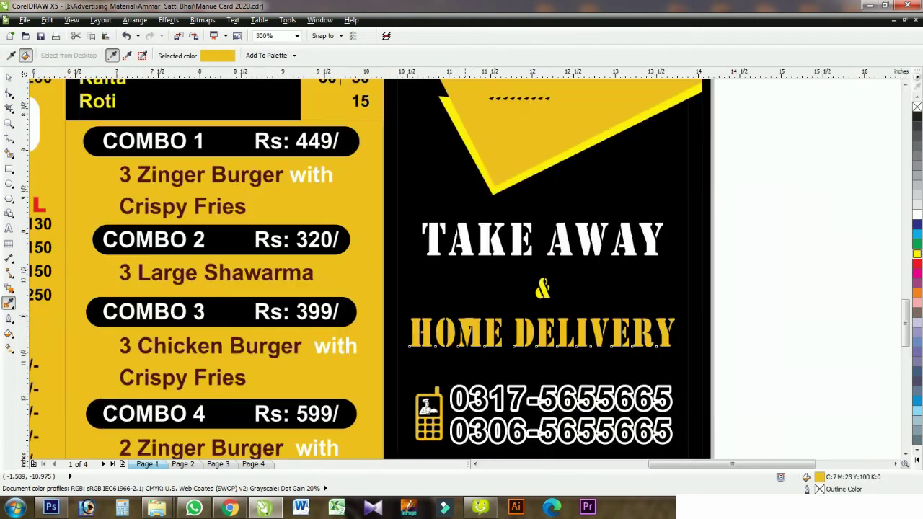
left_click(524, 245)
key("space")
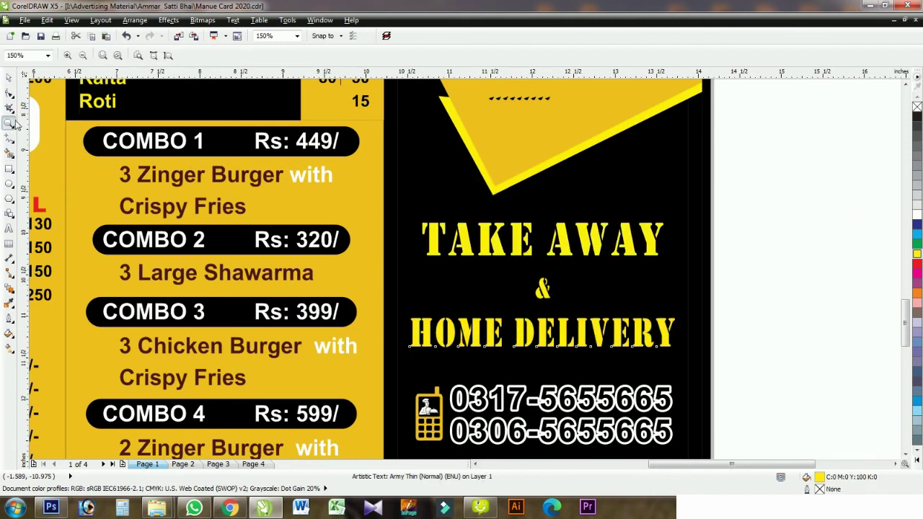
key("shift+F4")
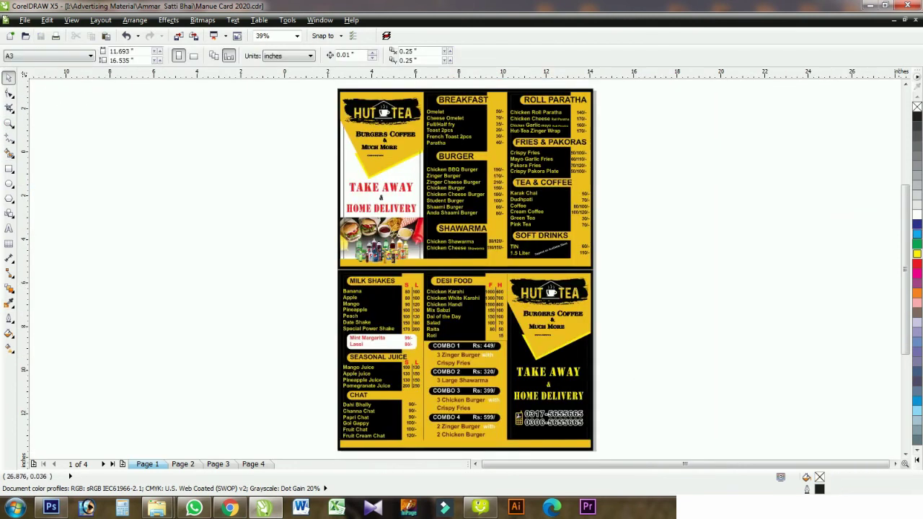